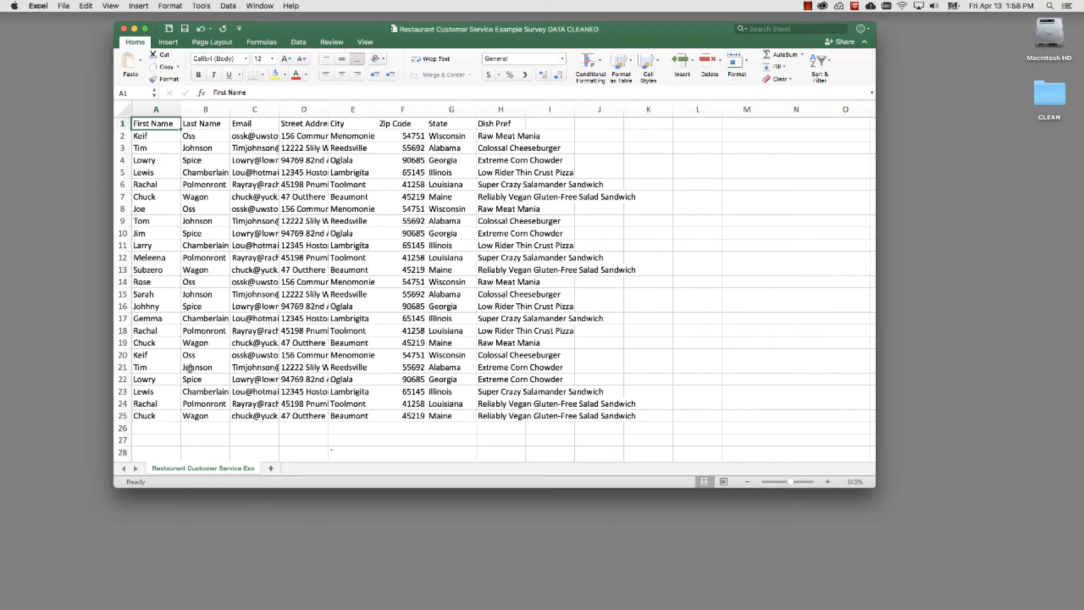
# - Widen the Dish Pref column in the survey sheet to fit its longest dish names
pyautogui.click(176, 271)
pyautogui.click(150, 333)
pyautogui.click(395, 209)
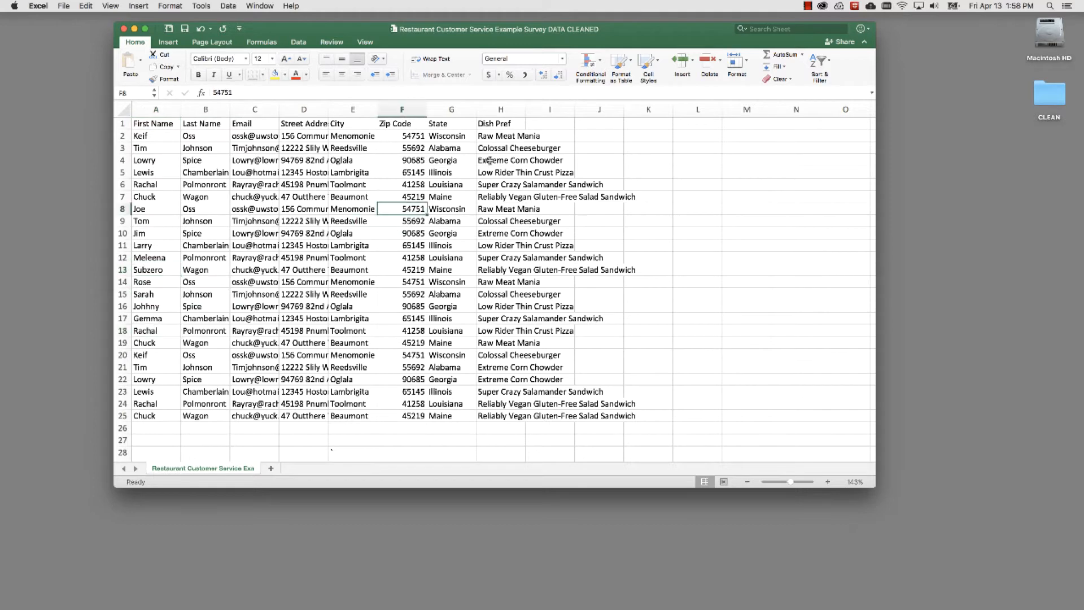
pyautogui.click(504, 146)
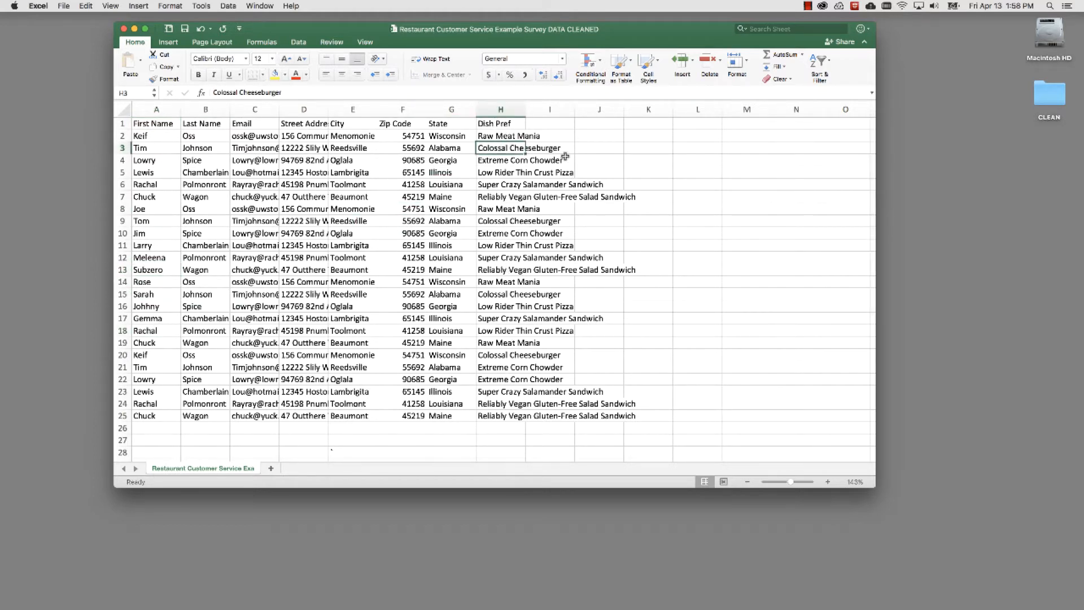
pyautogui.moveTo(526, 108); pyautogui.dragTo(653, 108)
pyautogui.scroll(-3, 641, 270)
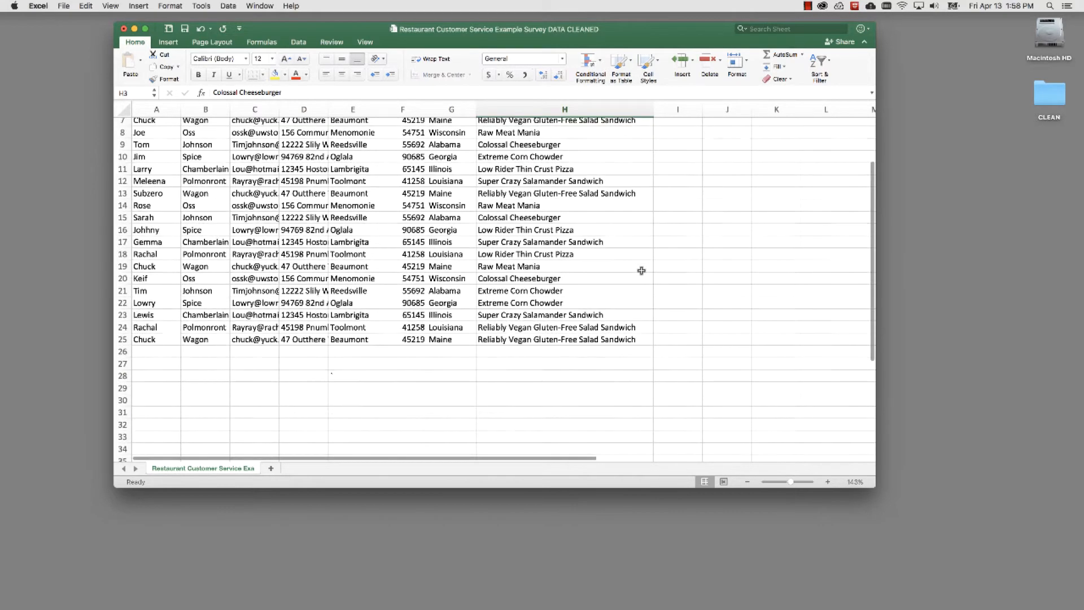
pyautogui.scroll(3, 642, 270)
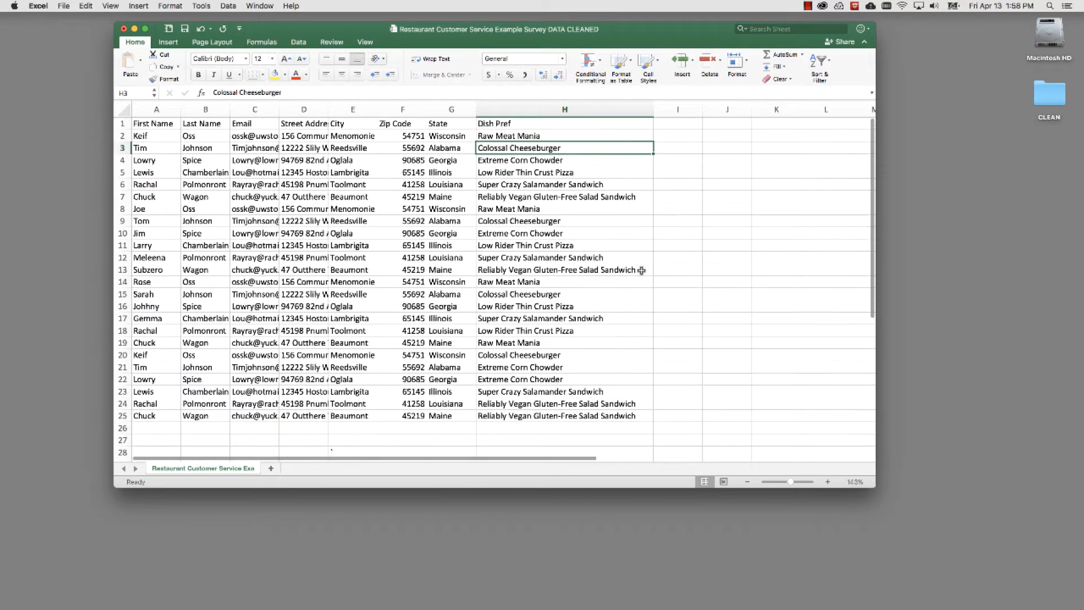
pyautogui.click(693, 162)
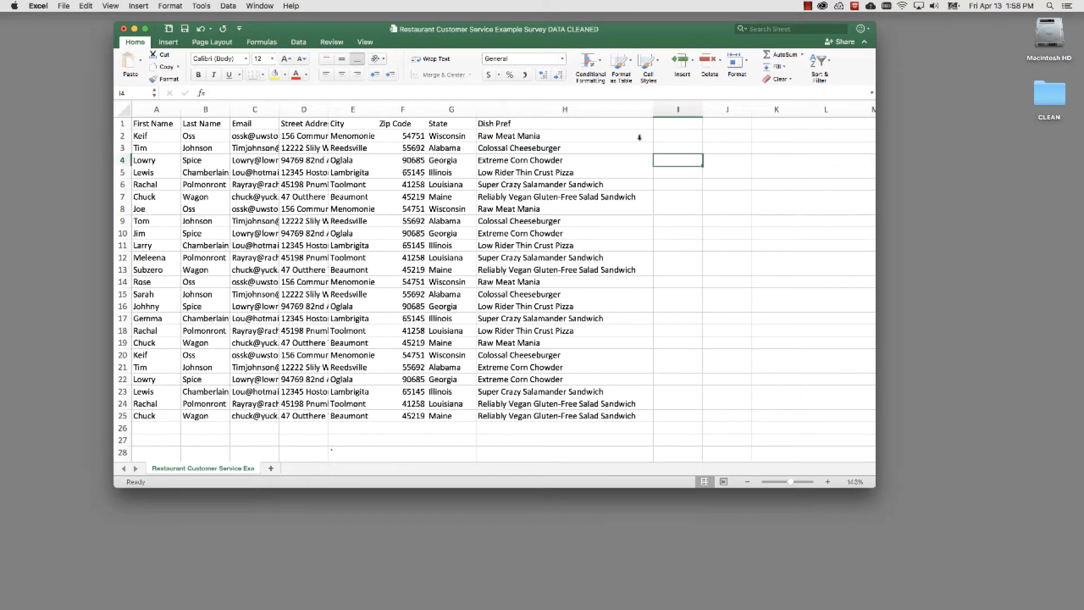
pyautogui.click(497, 125)
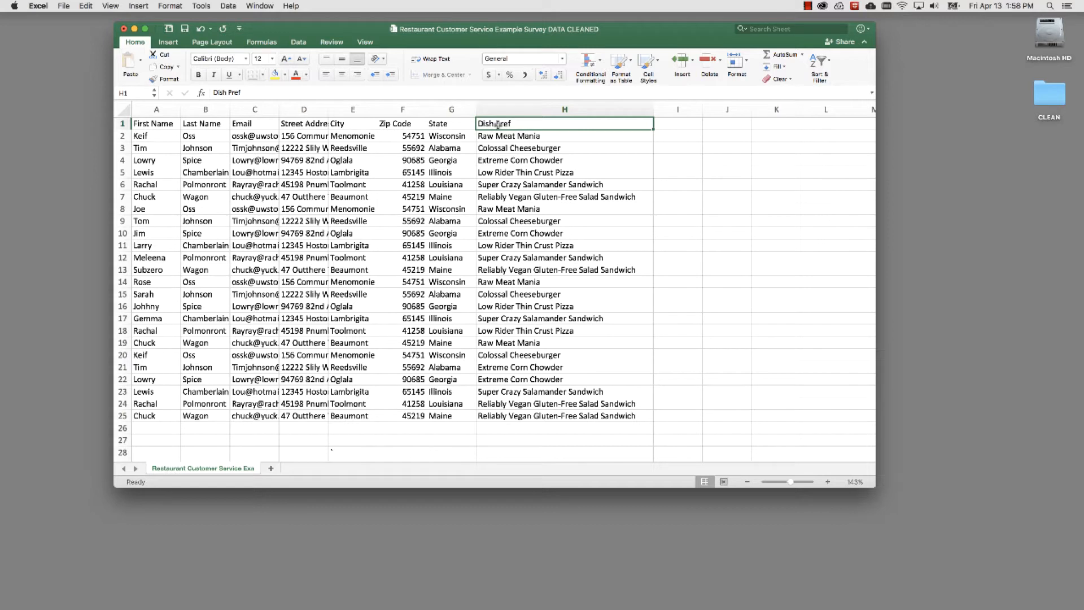
pyautogui.write('@image')
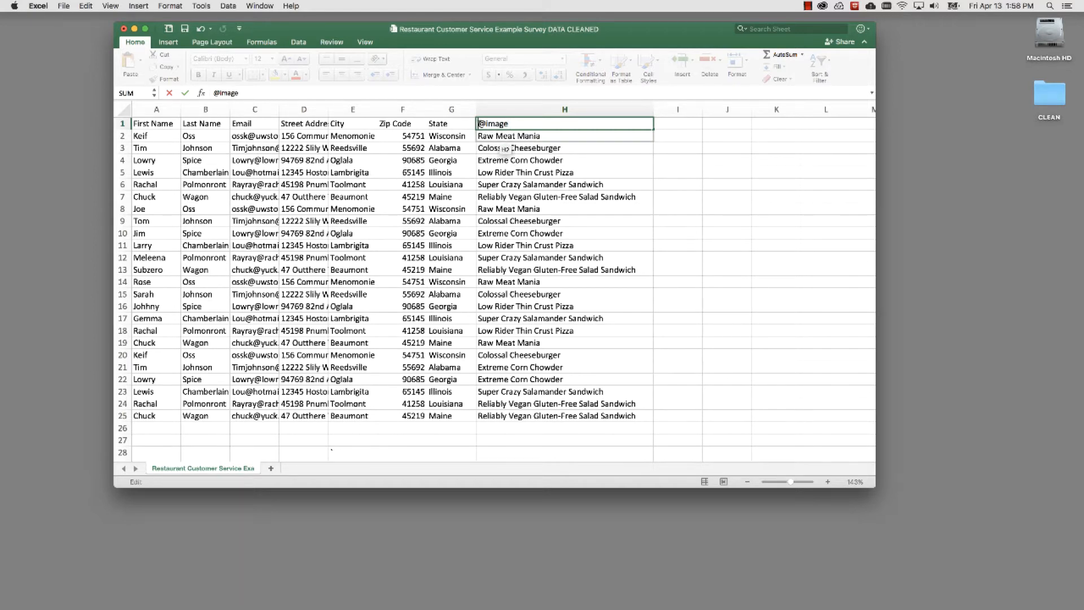
pyautogui.write("'")
pyautogui.press('Return')
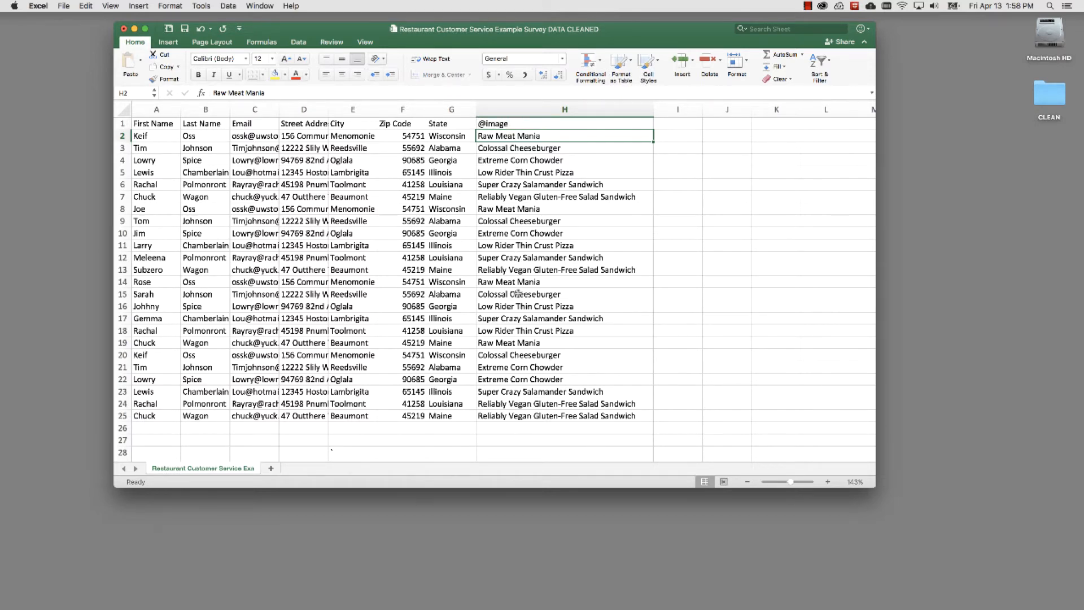
# - Switch to InDesign and step forward through the Data Merge preview records of the merged card
pyautogui.hotkey('ctrl', 'Up')
pyautogui.click(544, 587)
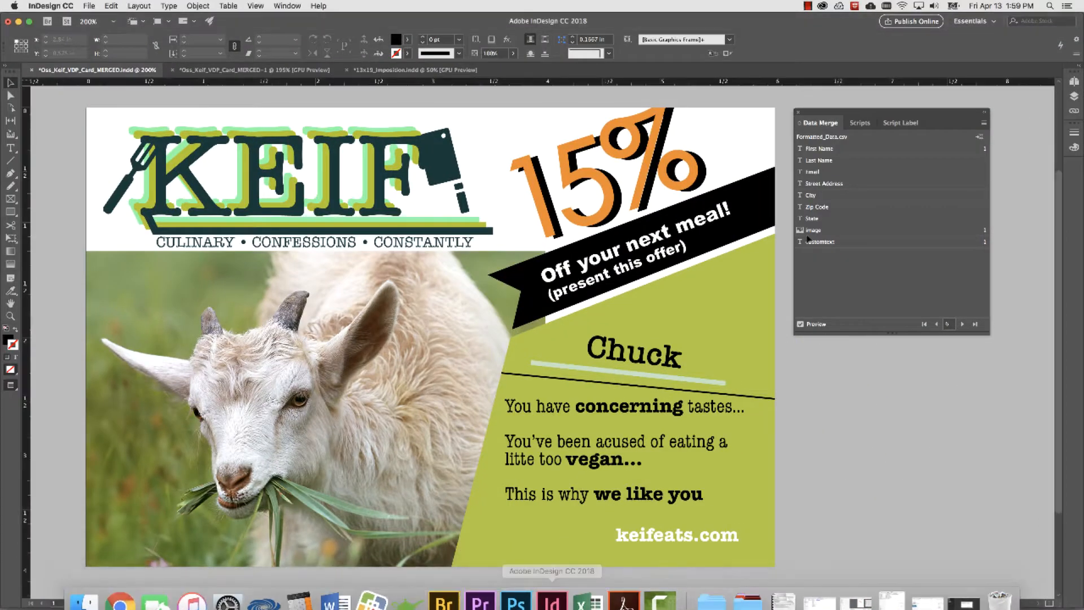
pyautogui.click(963, 324)
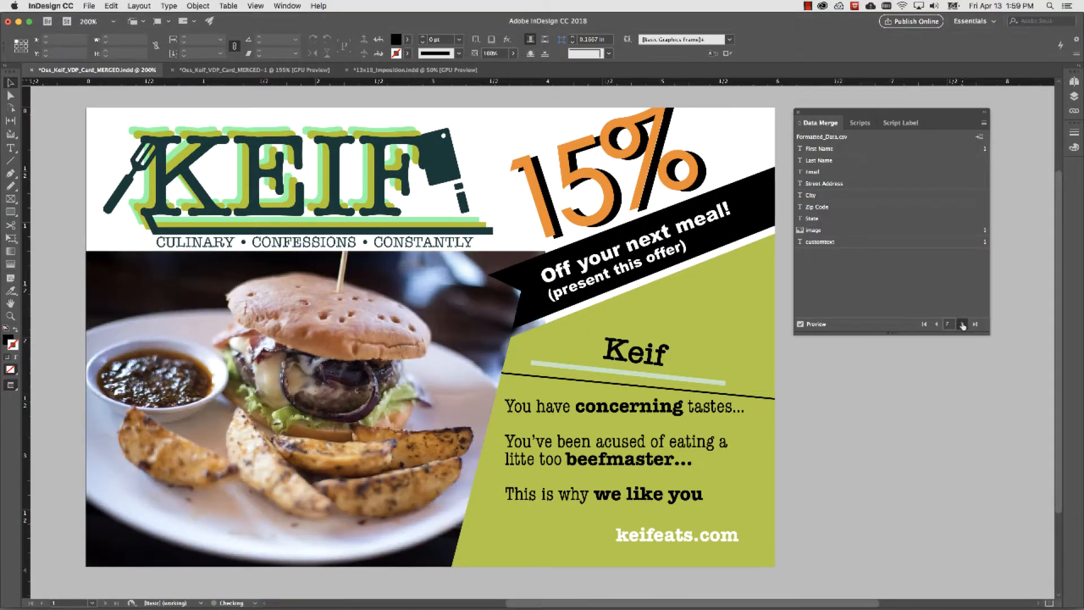
pyautogui.click(963, 324)
pyautogui.click(963, 324)
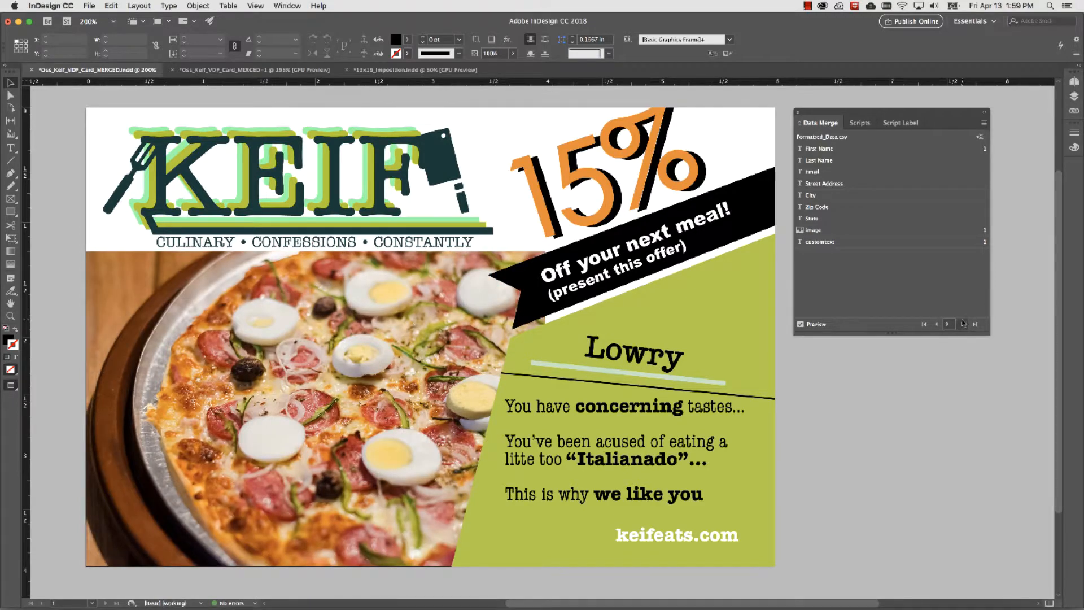
pyautogui.hotkey('ctrl', 'Up')
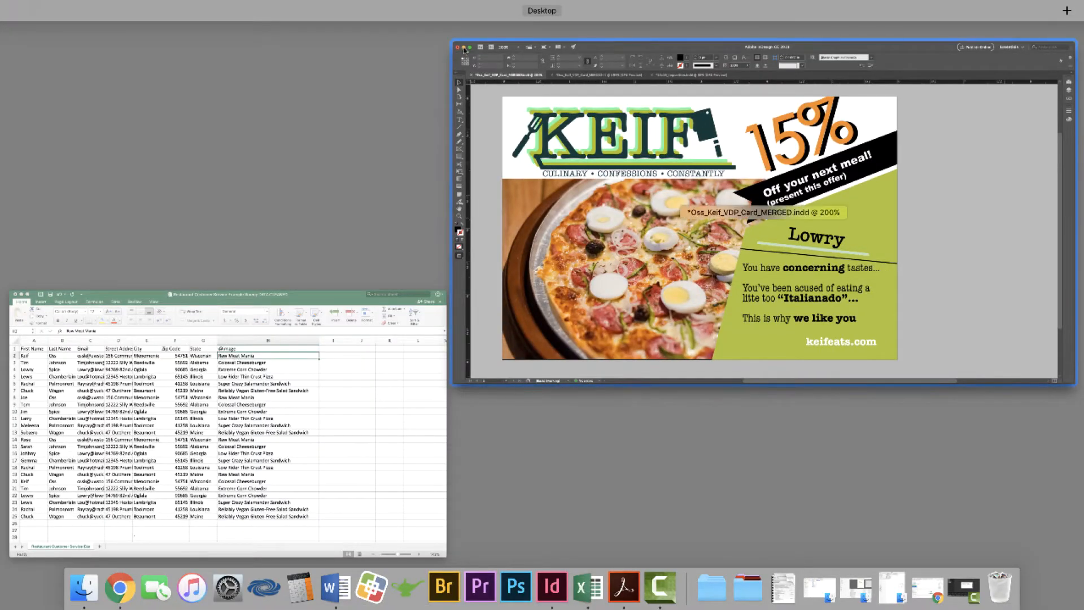
pyautogui.hotkey('ctrl', 'Up')
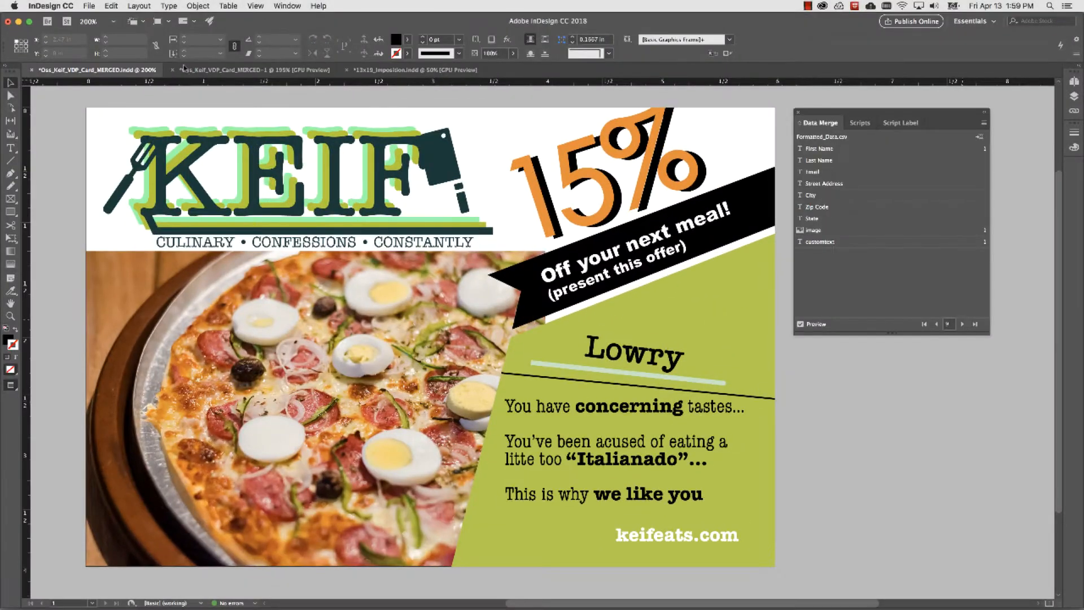
# - Minimize the InDesign window, then move and shrink the Excel window to free desktop space beside it
pyautogui.click(19, 22)
pyautogui.click(283, 31)
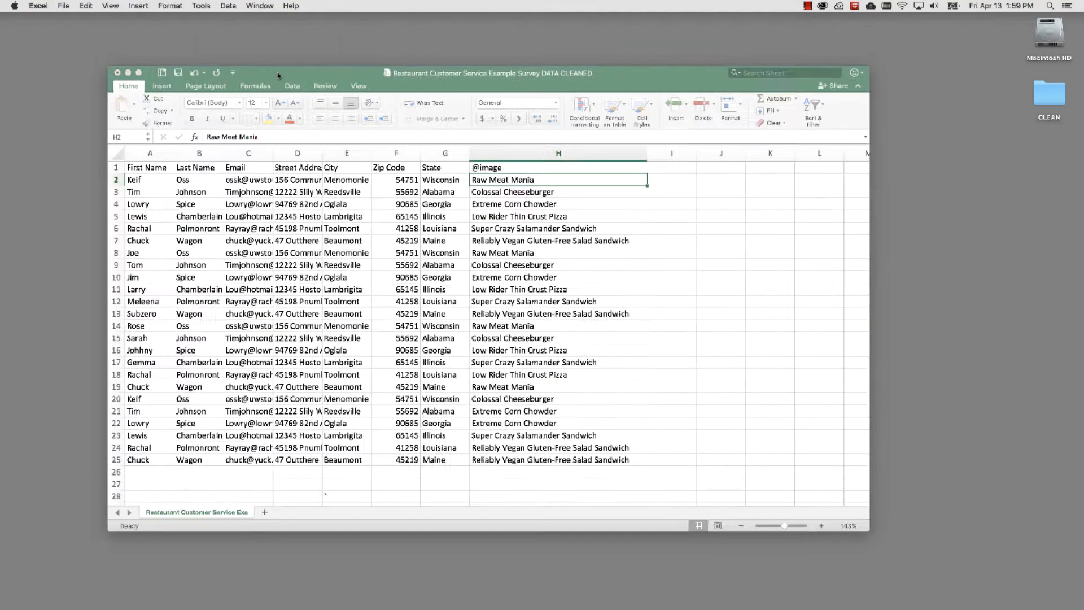
pyautogui.moveTo(284, 31); pyautogui.dragTo(264, 51)
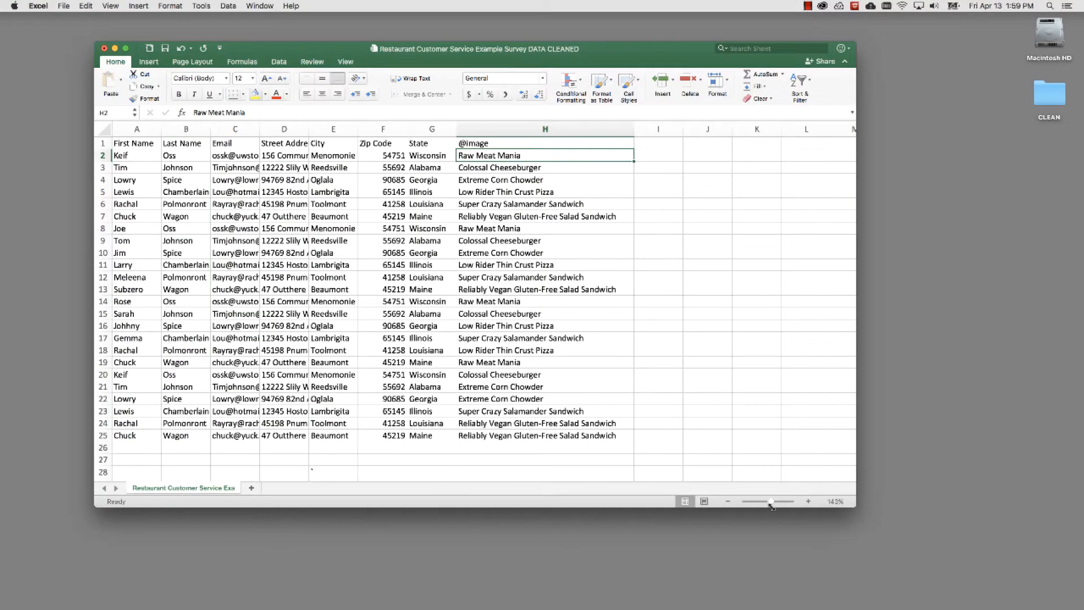
pyautogui.moveTo(855, 507); pyautogui.dragTo(500, 483)
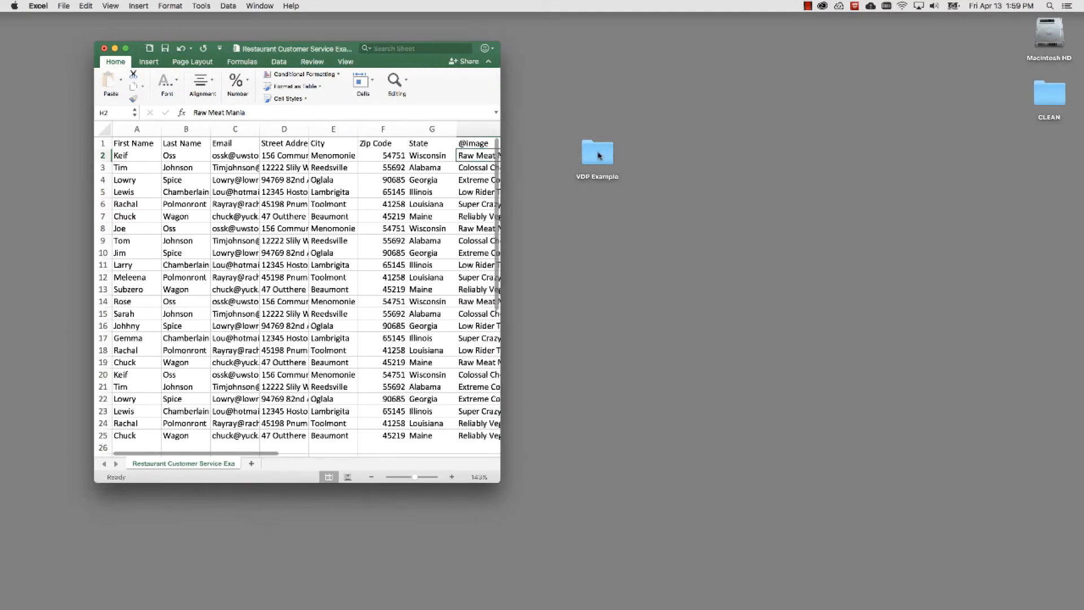
# - Open the VDP Example folder in Finder, reposition and enlarge its window, and expand the links folder
pyautogui.doubleClick(598, 154)
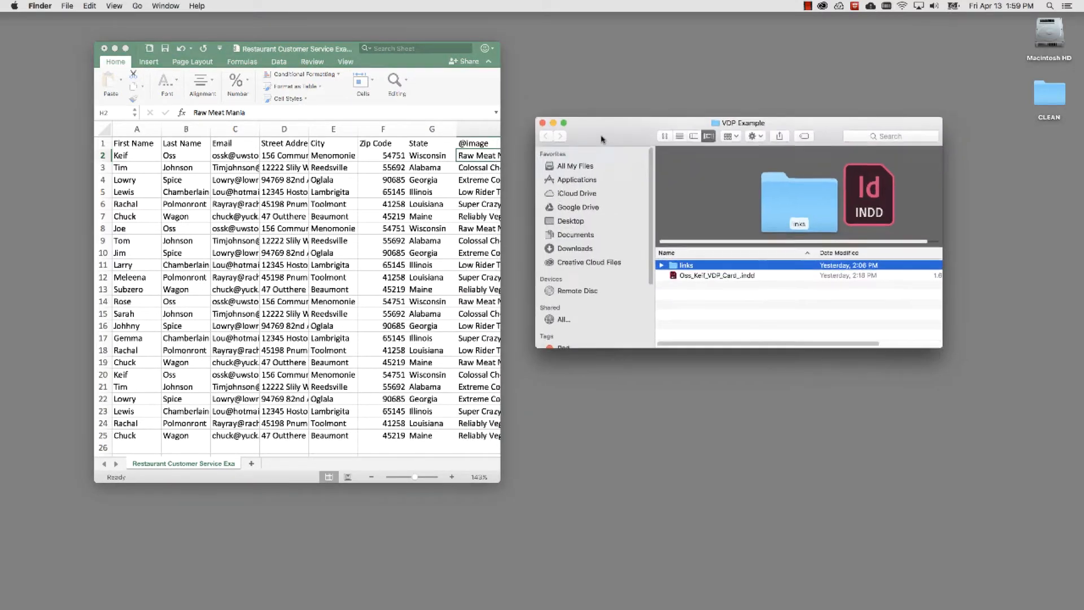
pyautogui.moveTo(601, 139); pyautogui.dragTo(522, 125)
pyautogui.moveTo(862, 327); pyautogui.dragTo(982, 469)
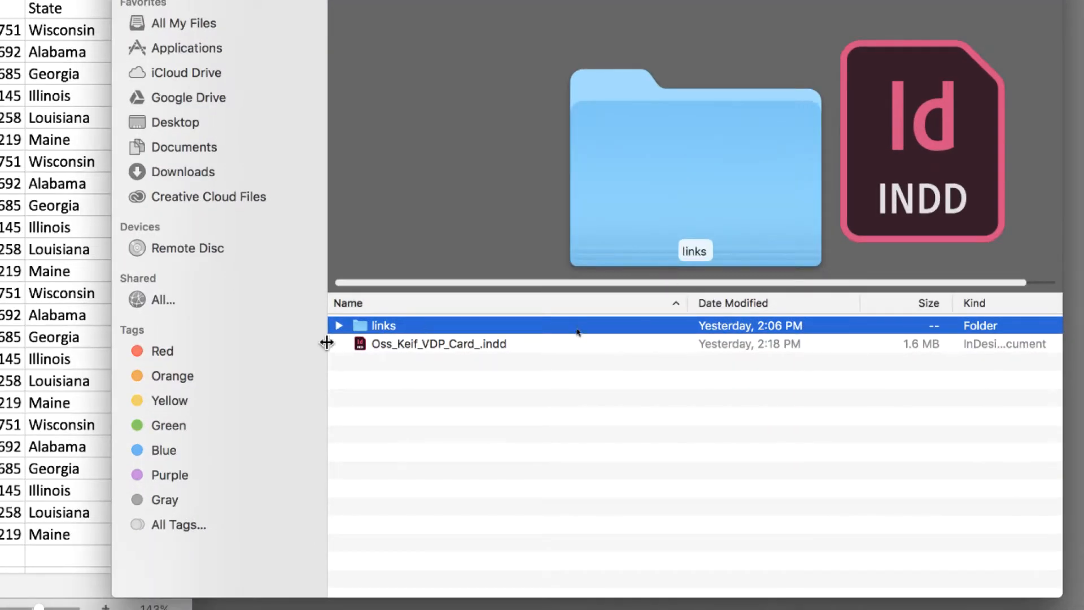
pyautogui.click(338, 325)
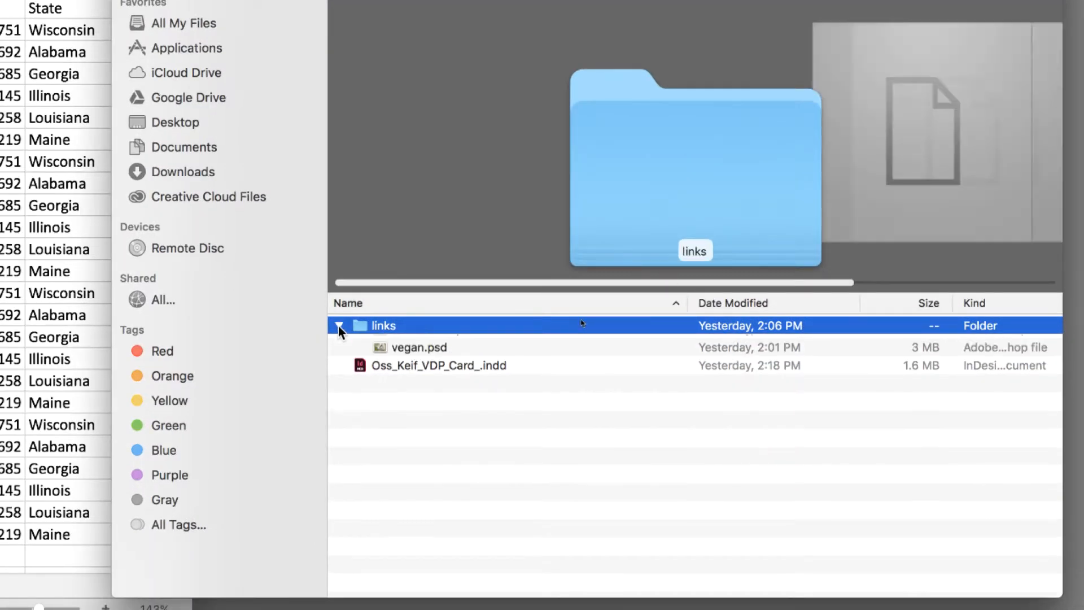
# - Examine the previews and file names of the dish images in the links folder, from burger.psd to vegan.psd
pyautogui.click(414, 342)
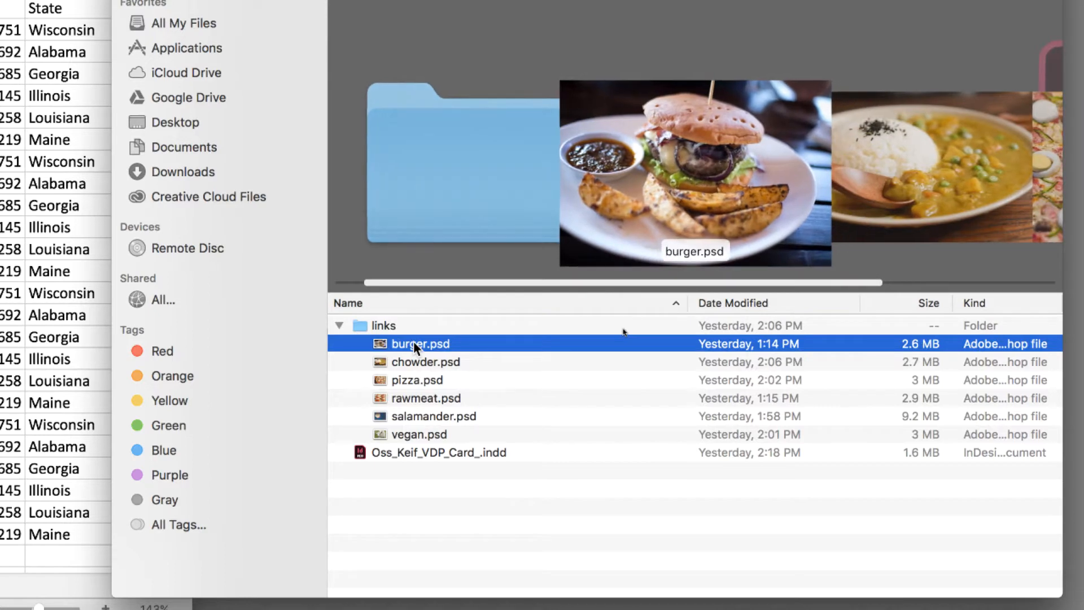
pyautogui.press('Down')
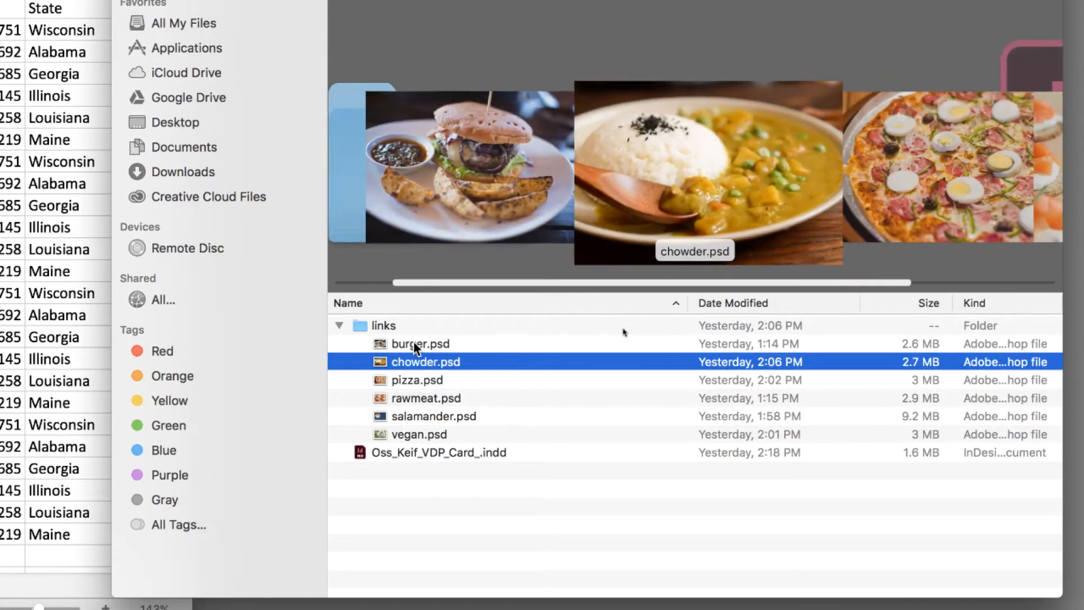
pyautogui.press('Down')
pyautogui.press('Down')
pyautogui.press('Down')
pyautogui.click(413, 343)
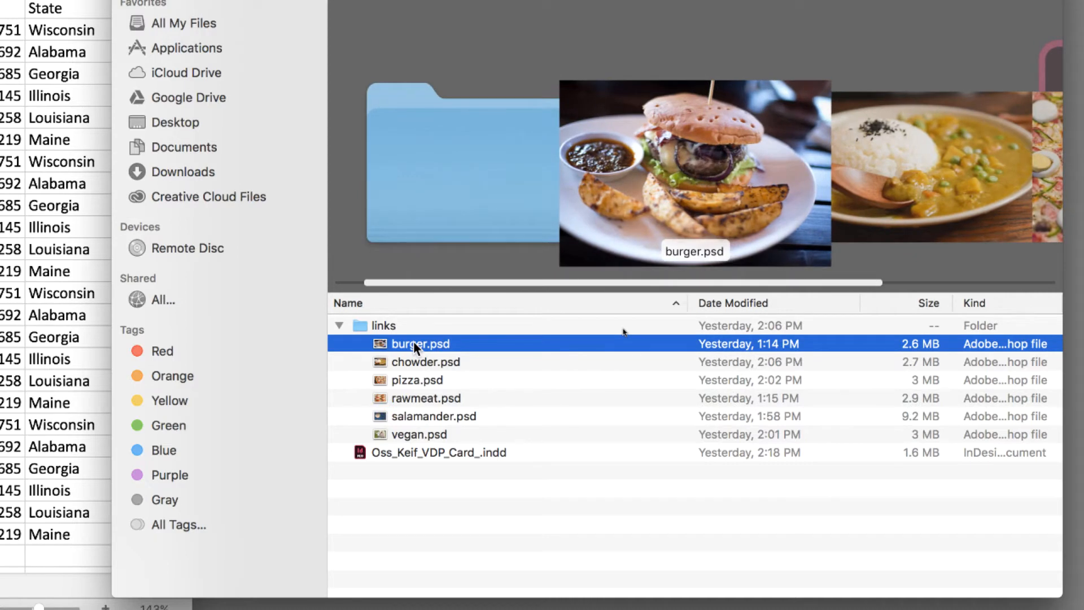
pyautogui.press('Down')
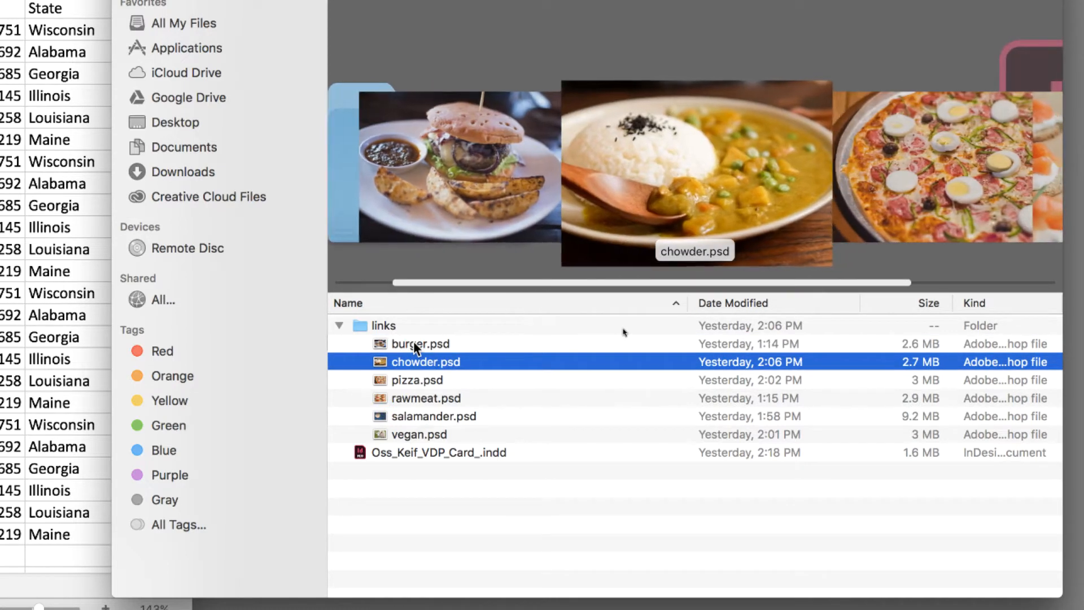
pyautogui.press('Down')
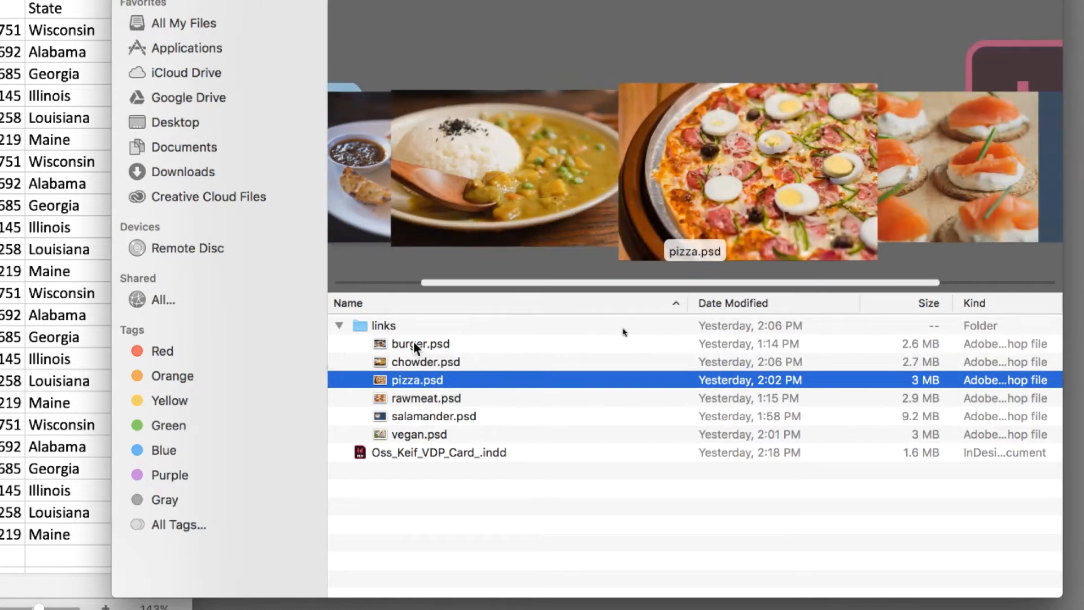
pyautogui.press('Down')
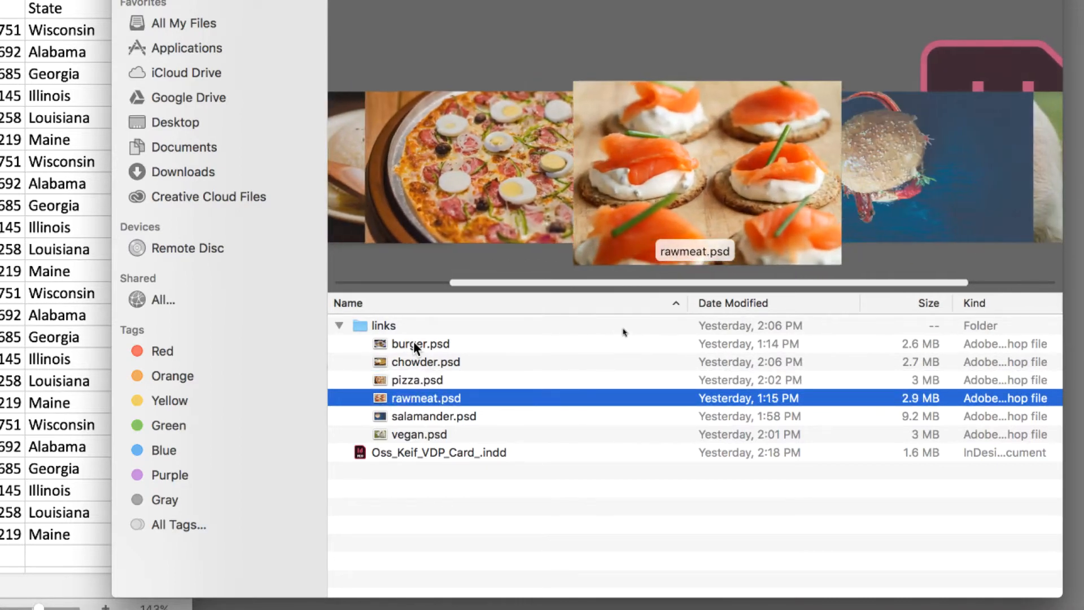
pyautogui.press('Down')
pyautogui.press('Down')
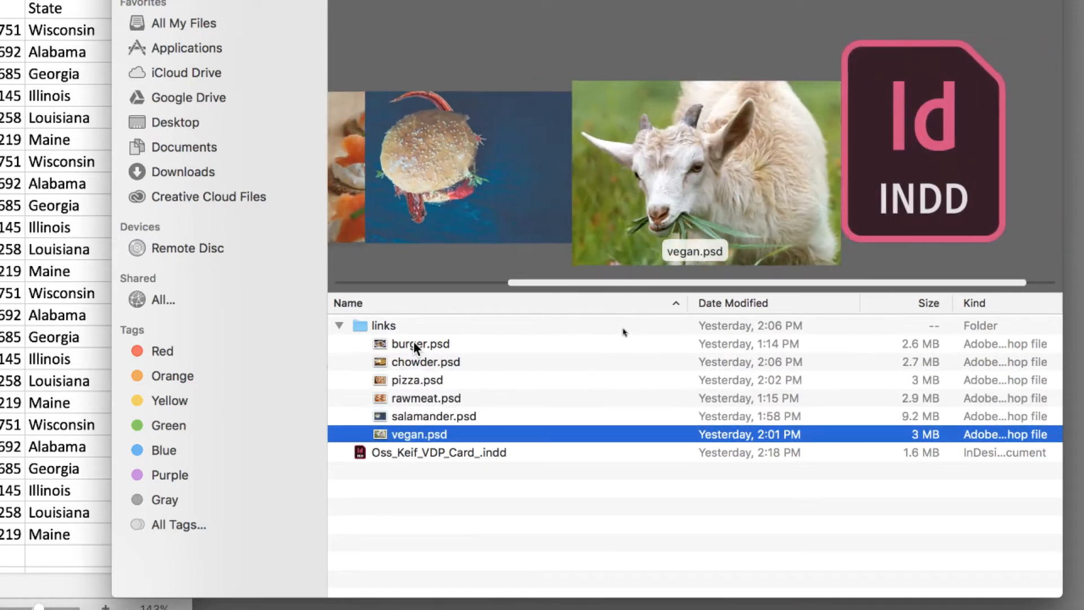
pyautogui.press('Up')
pyautogui.press('Up')
pyautogui.press('Up')
pyautogui.press('Up')
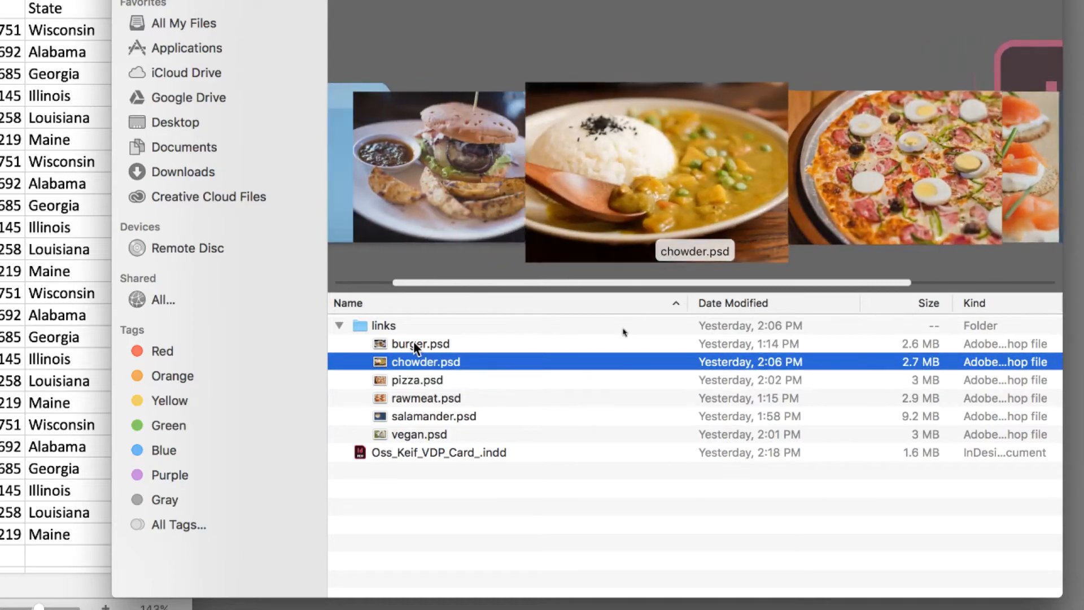
pyautogui.press('Up')
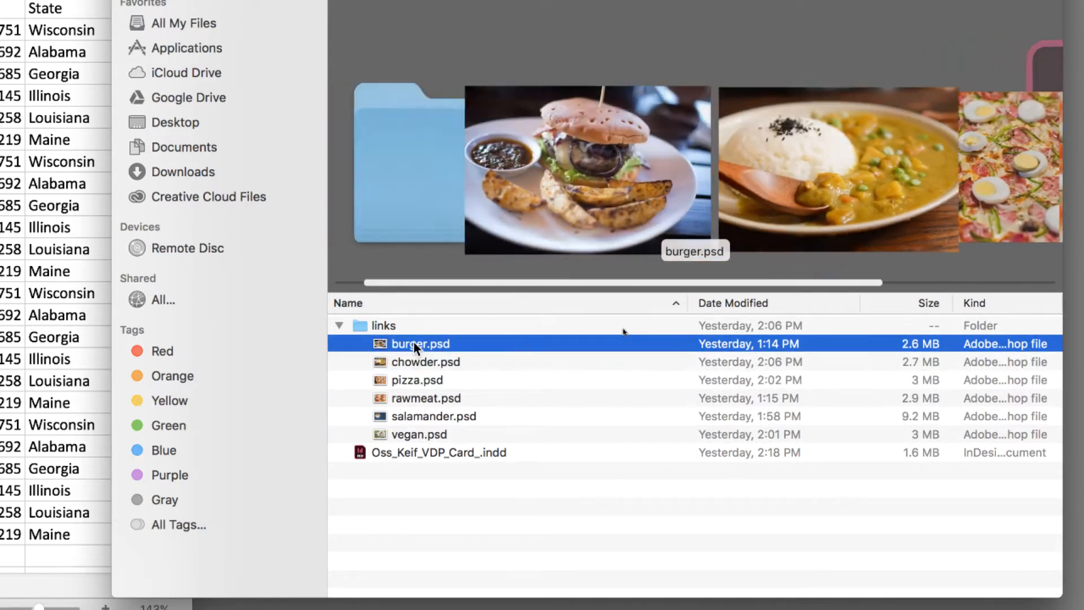
pyautogui.press('Down')
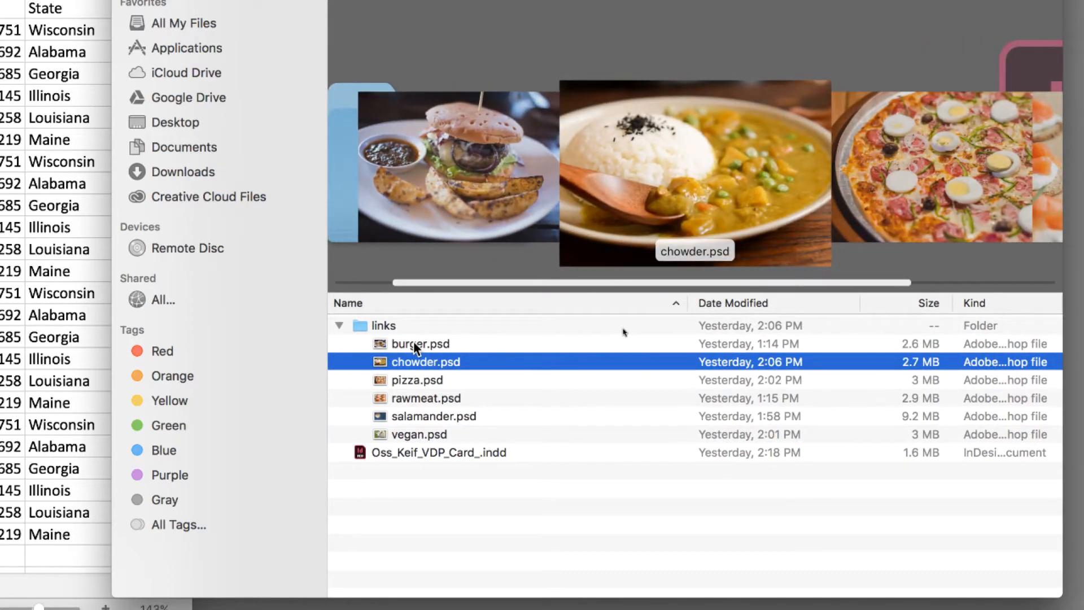
pyautogui.press('Down')
pyautogui.press('Down')
pyautogui.press('Up')
pyautogui.press('Up')
pyautogui.press('Up')
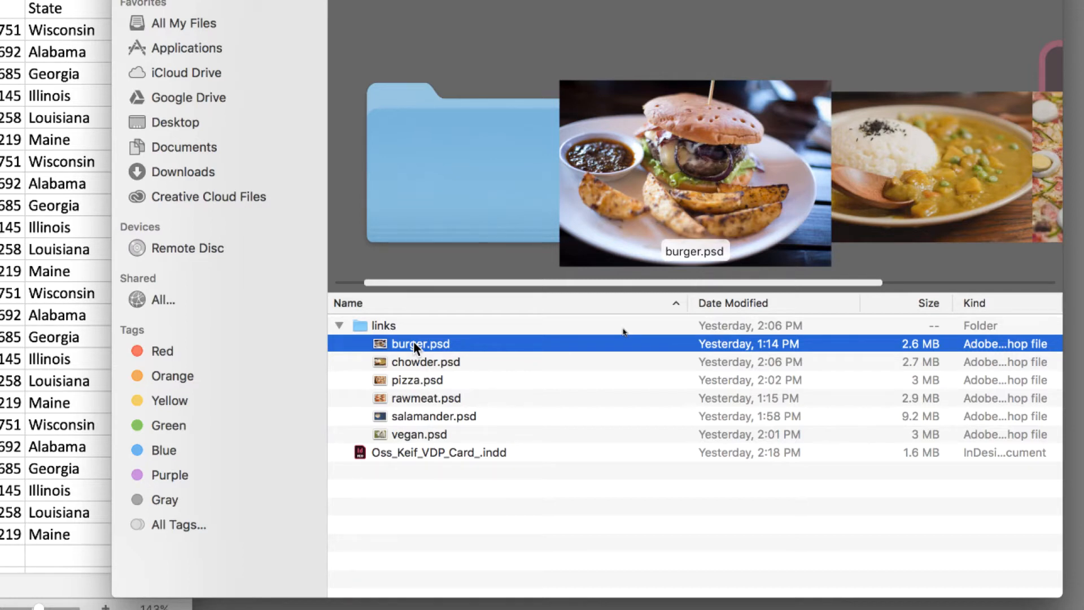
# - Collapse and re-expand the links folder, select burger.psd, and bring the Excel spreadsheet back to the front
pyautogui.click(514, 524)
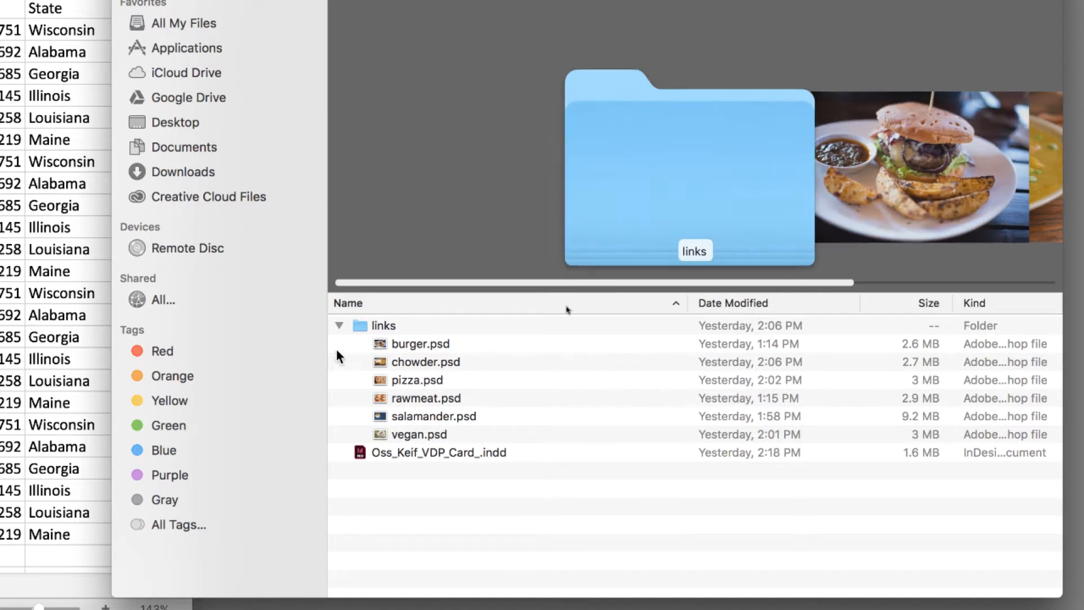
pyautogui.click(339, 325)
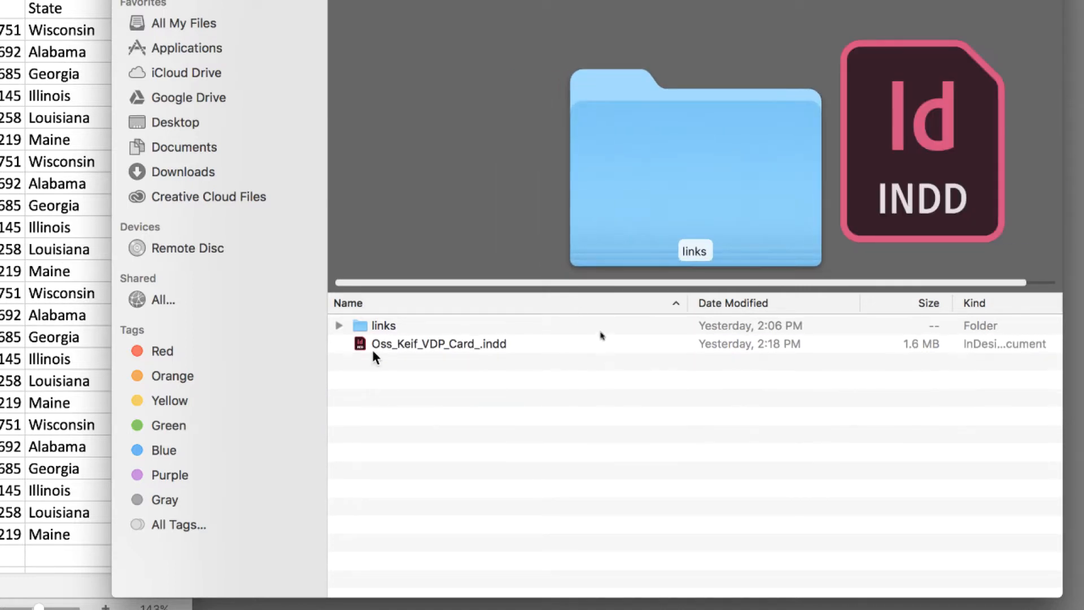
pyautogui.click(350, 329)
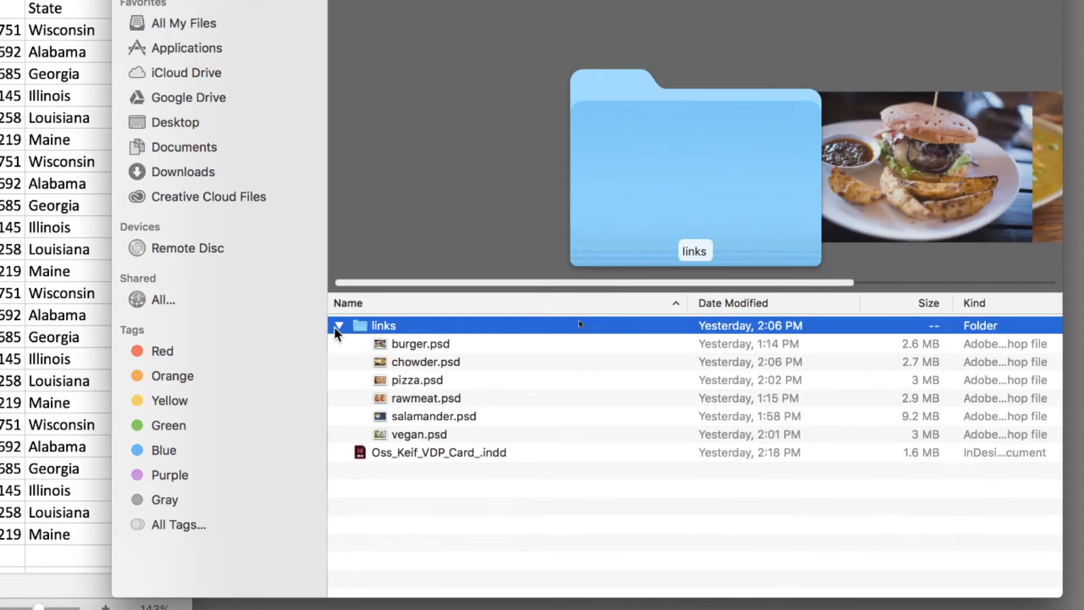
pyautogui.click(409, 350)
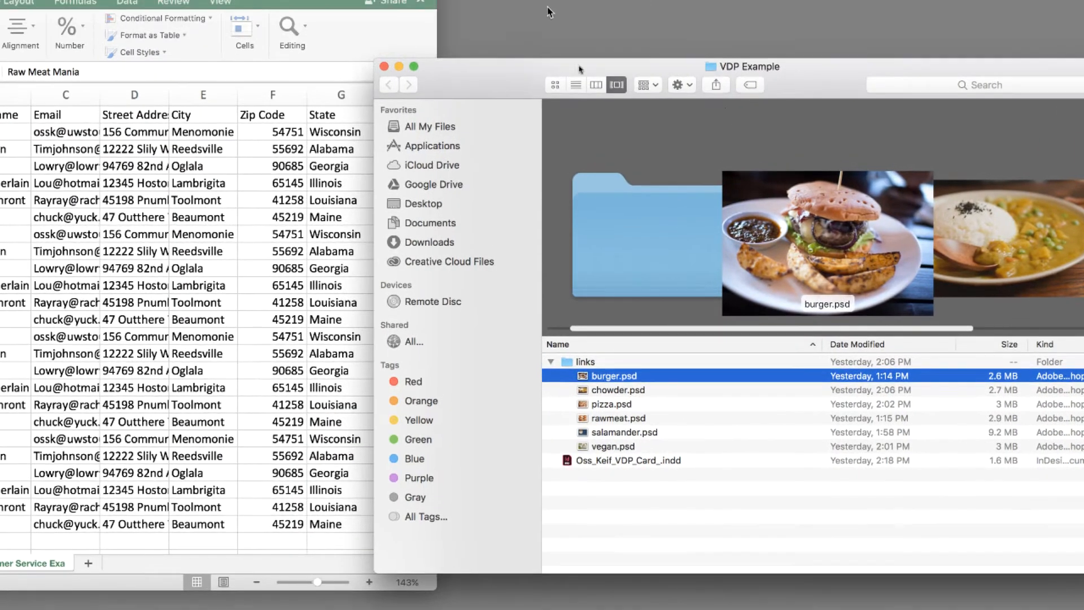
pyautogui.click(418, 1)
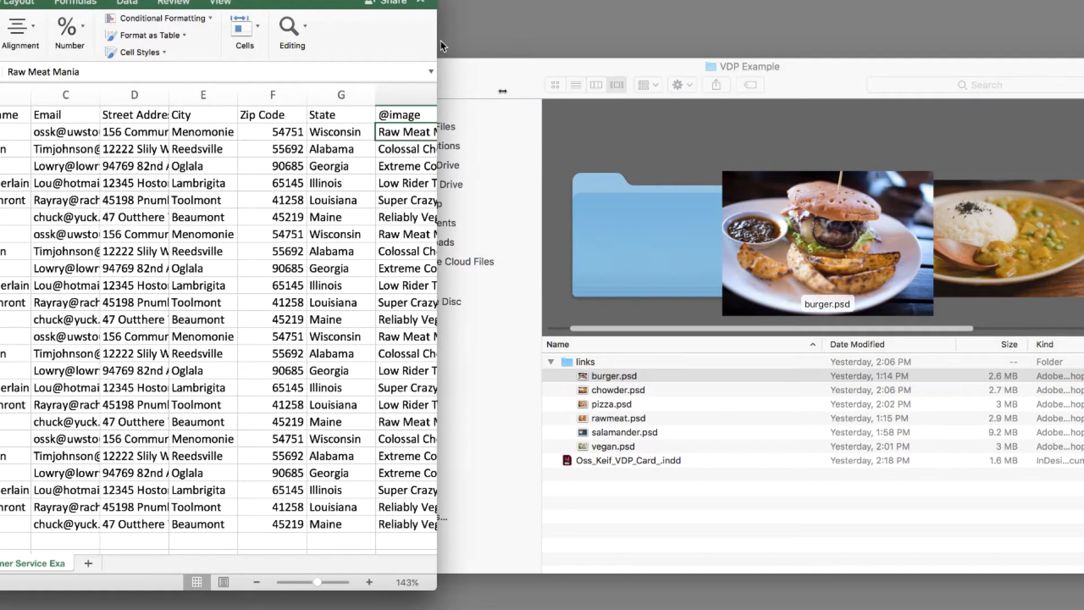
# - Widen the Excel window and replace Colossal Cheeseburger in cell H3 with the image path /Links/burger.psd
pyautogui.moveTo(437, 45); pyautogui.dragTo(811, 75)
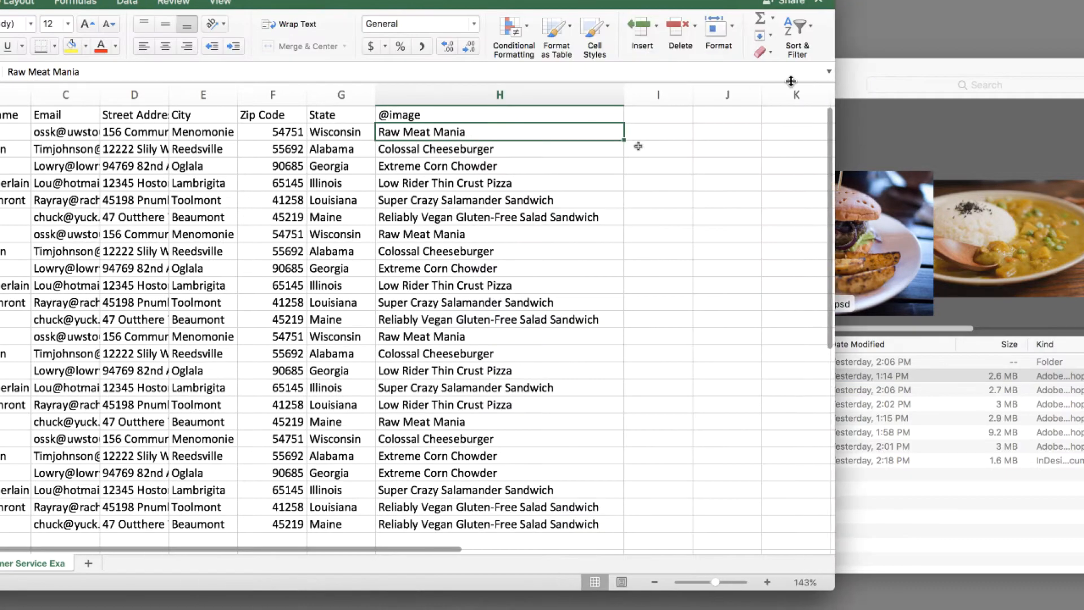
pyautogui.click(513, 149)
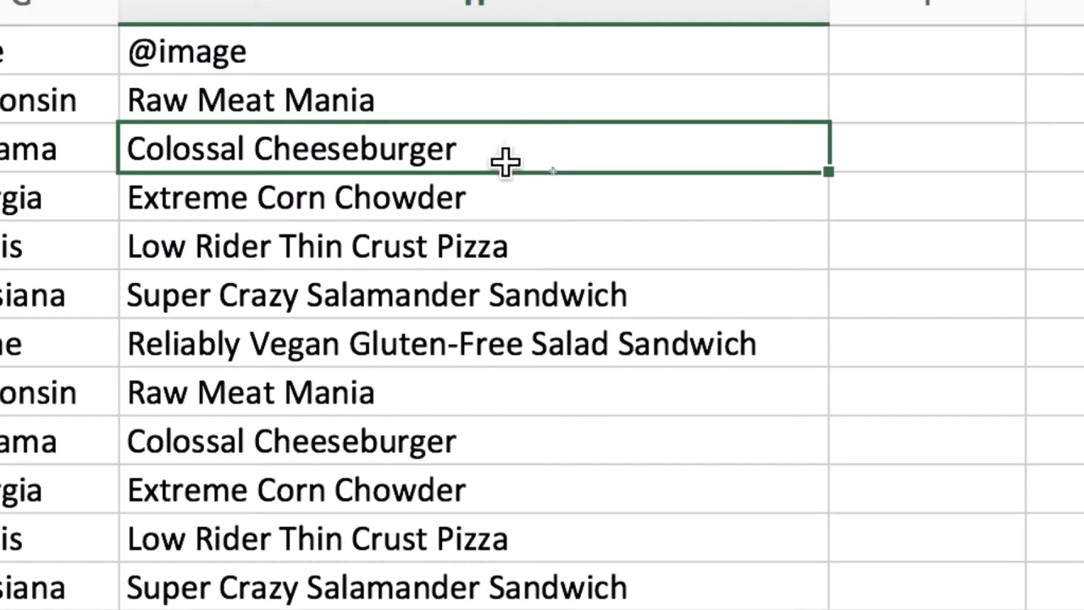
pyautogui.doubleClick(505, 162)
pyautogui.moveTo(515, 157); pyautogui.dragTo(123, 140)
pyautogui.write('/')
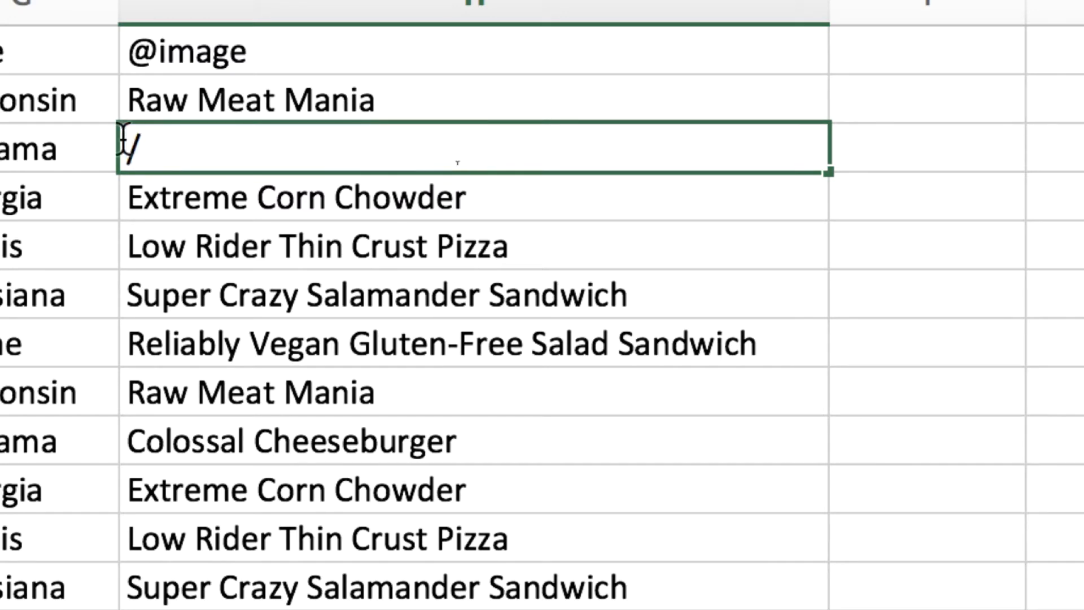
pyautogui.write('Links')
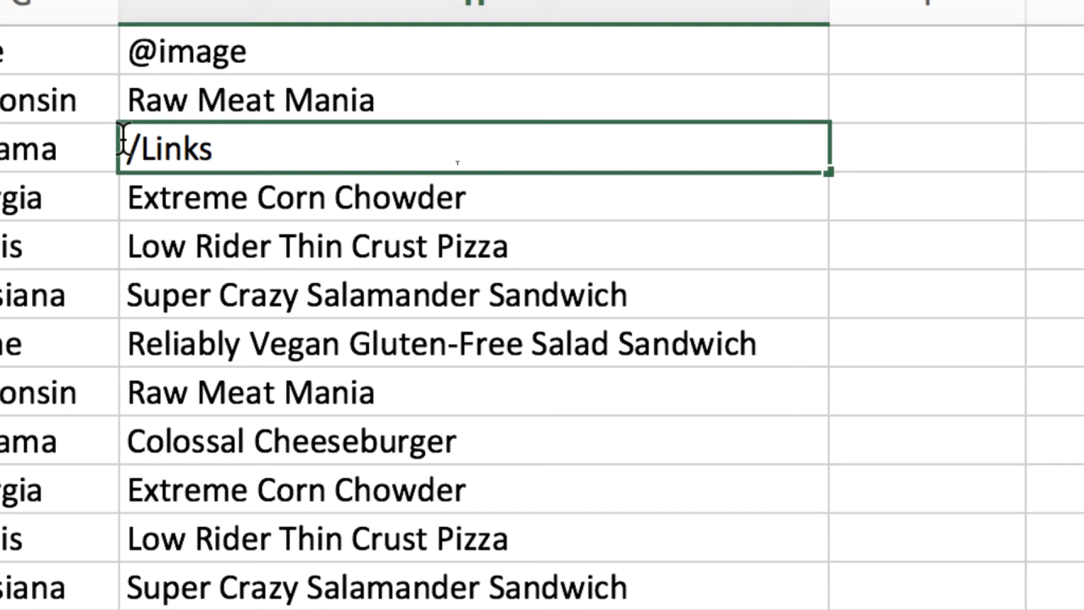
pyautogui.write('/')
pyautogui.write('bu')
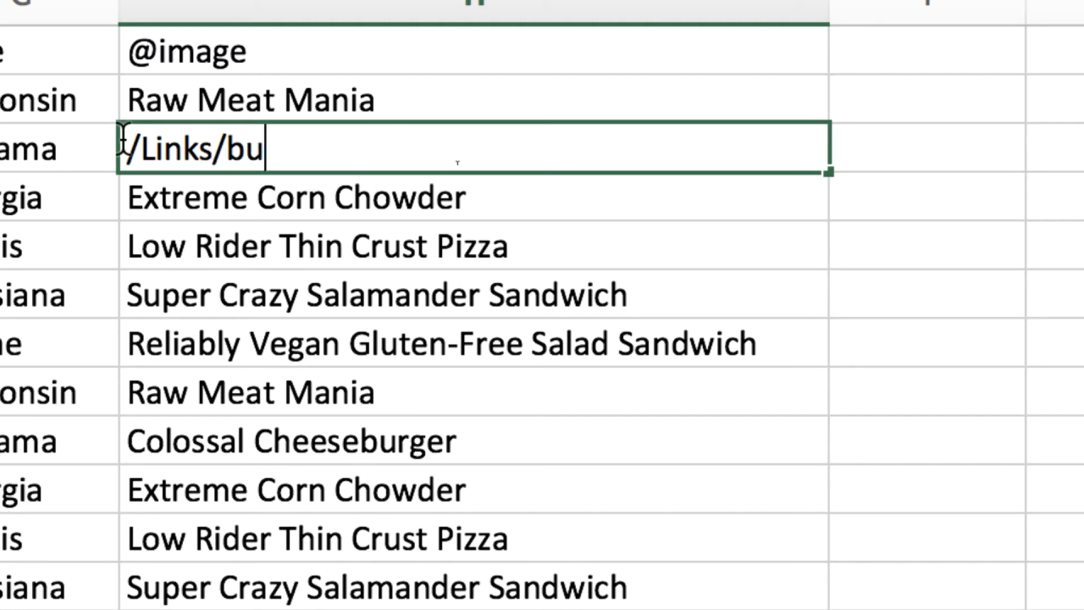
pyautogui.write('rger.psd')
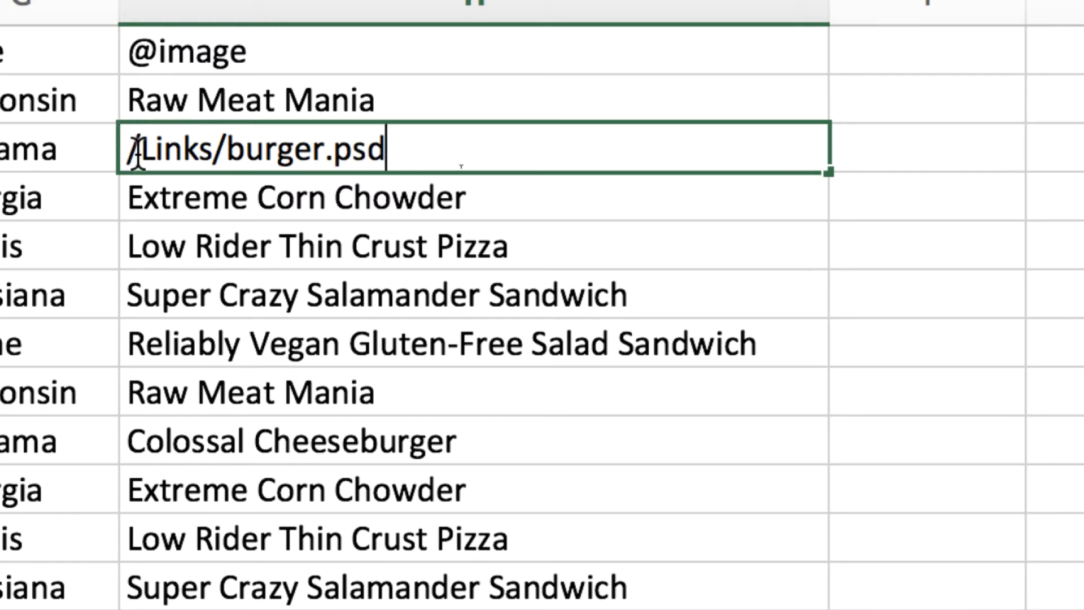
pyautogui.moveTo(137, 157); pyautogui.dragTo(126, 157)
pyautogui.moveTo(219, 151); pyautogui.dragTo(225, 151)
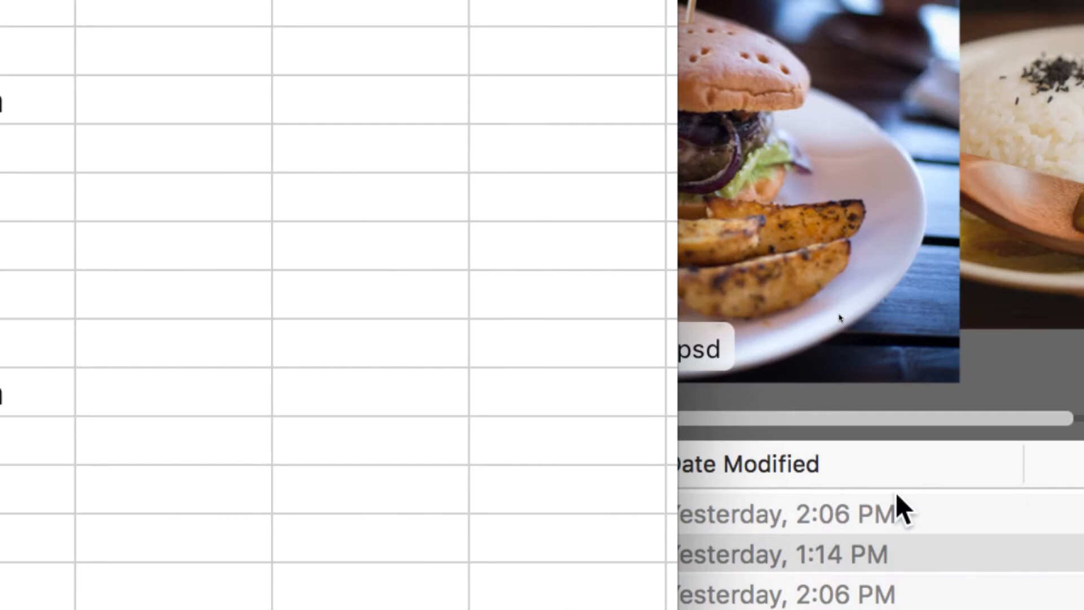
# - Check the links folder and its burger.psd file in Finder against the path, then return to the Excel spreadsheet
pyautogui.click(896, 494)
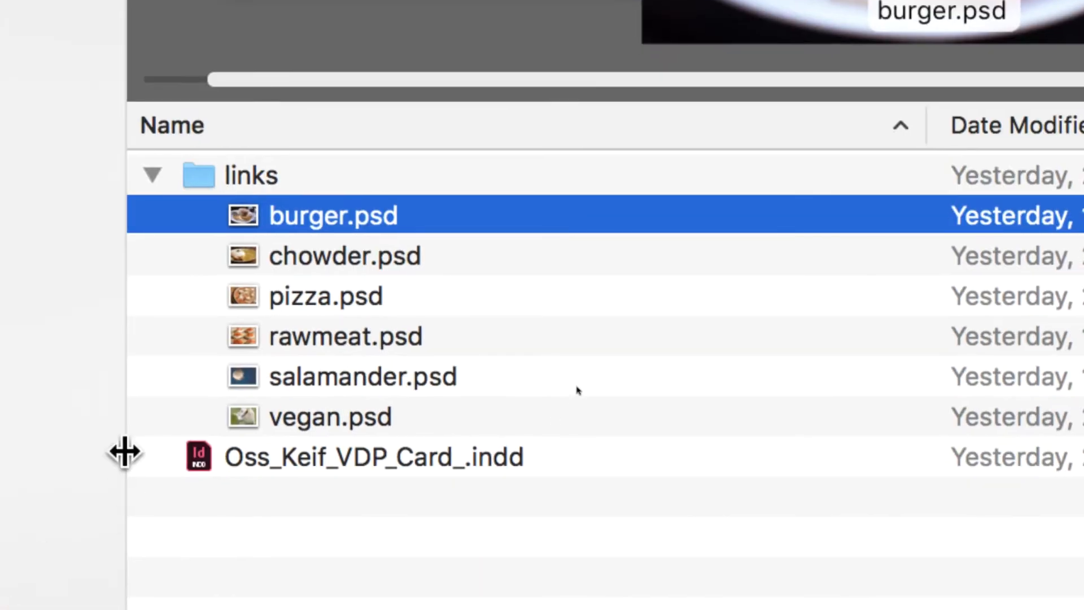
pyautogui.click(153, 175)
pyautogui.click(221, 283)
pyautogui.click(191, 175)
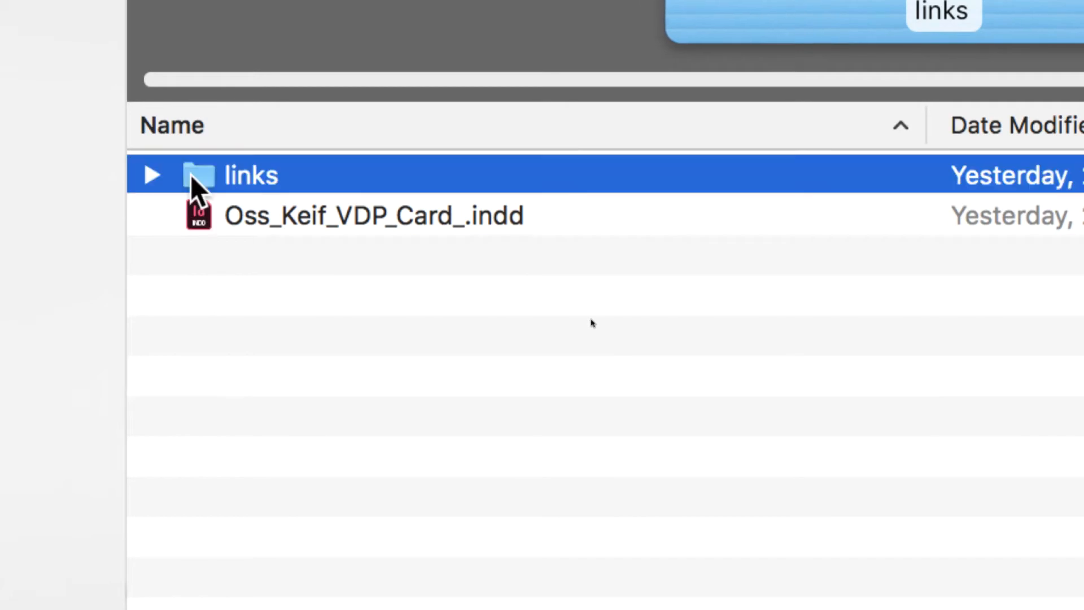
pyautogui.click(150, 172)
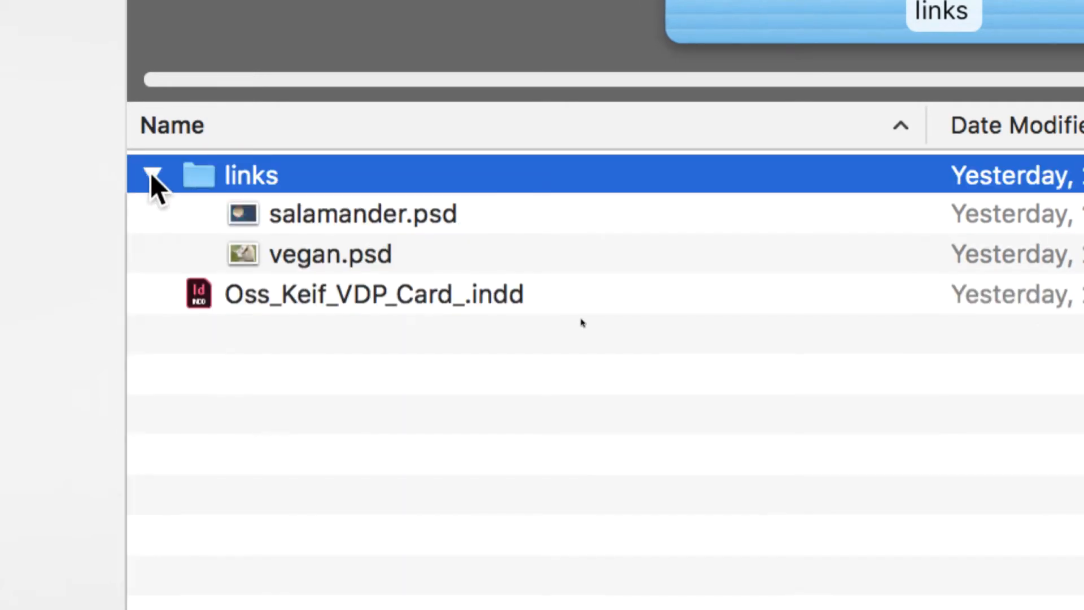
pyautogui.click(271, 215)
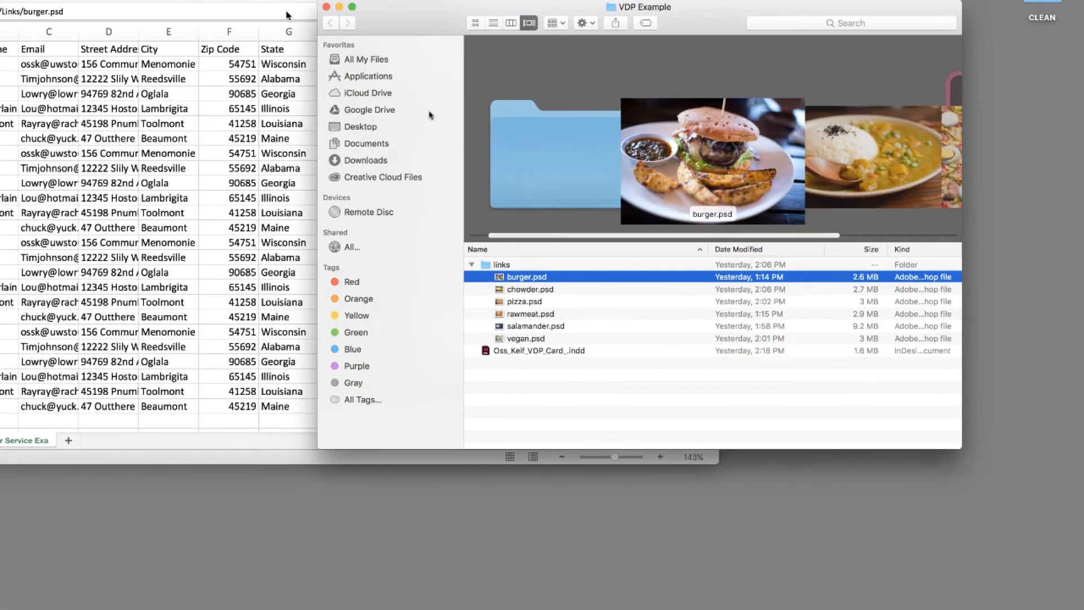
pyautogui.click(286, 3)
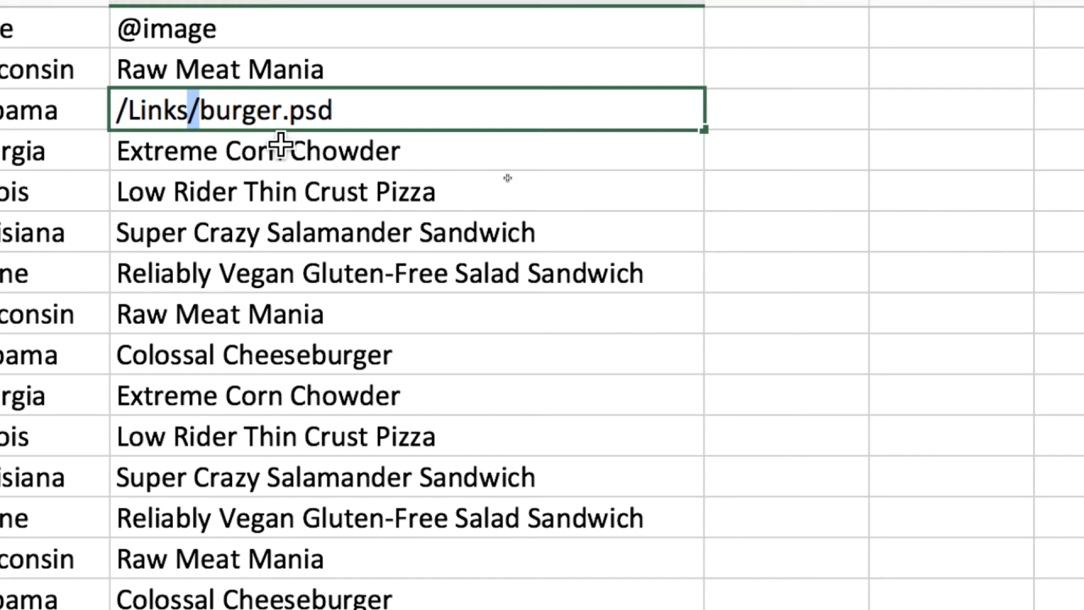
# - Restore the dish name Colossal Cheeseburger in cell H3 in place of the image path
pyautogui.click(420, 112)
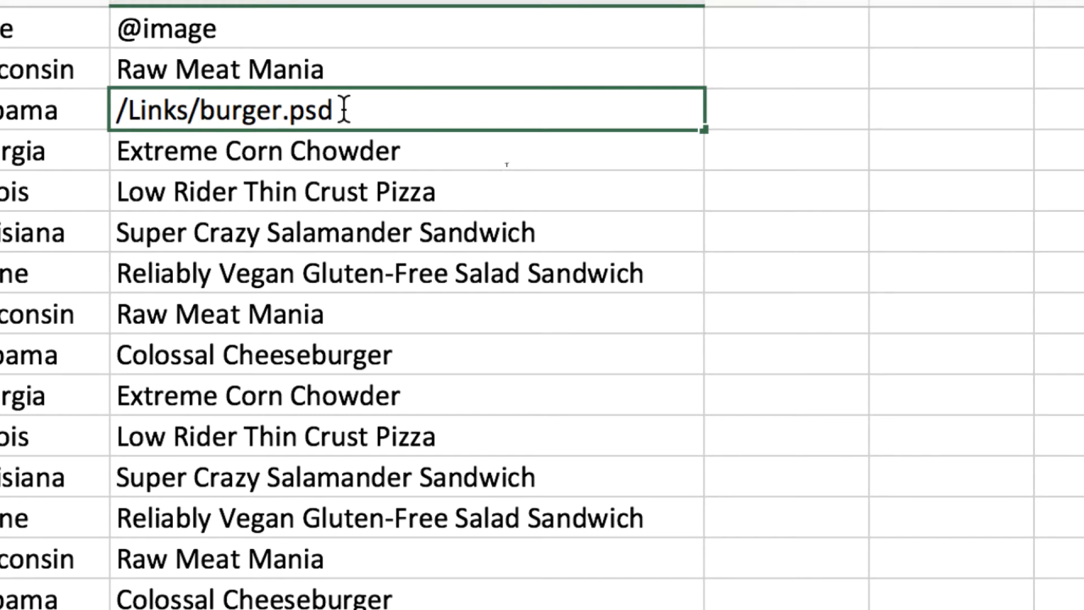
pyautogui.moveTo(346, 107); pyautogui.dragTo(116, 101)
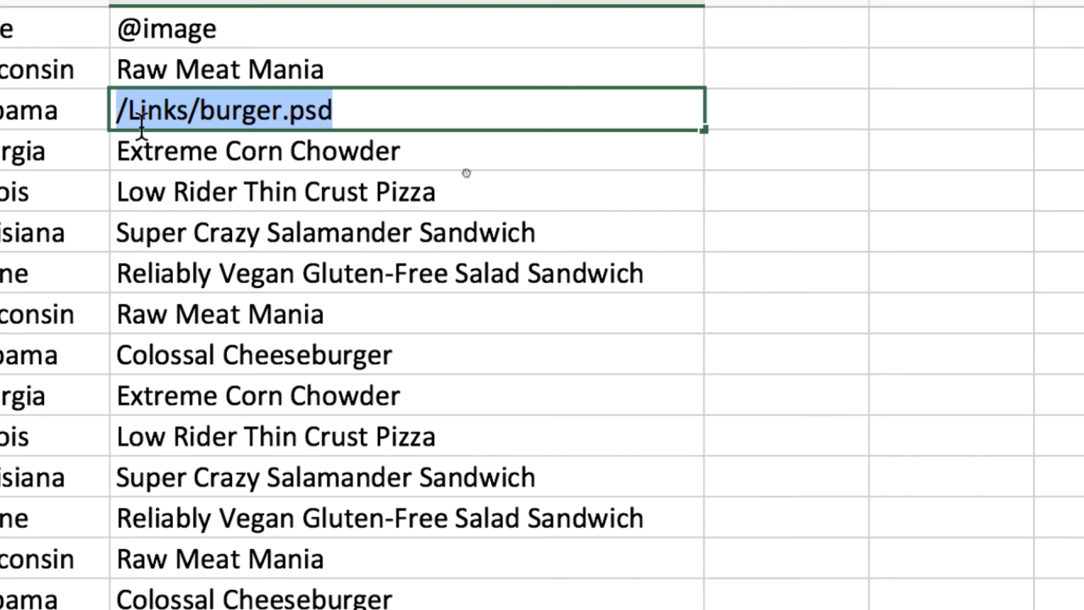
pyautogui.scroll(-5, 176, 573)
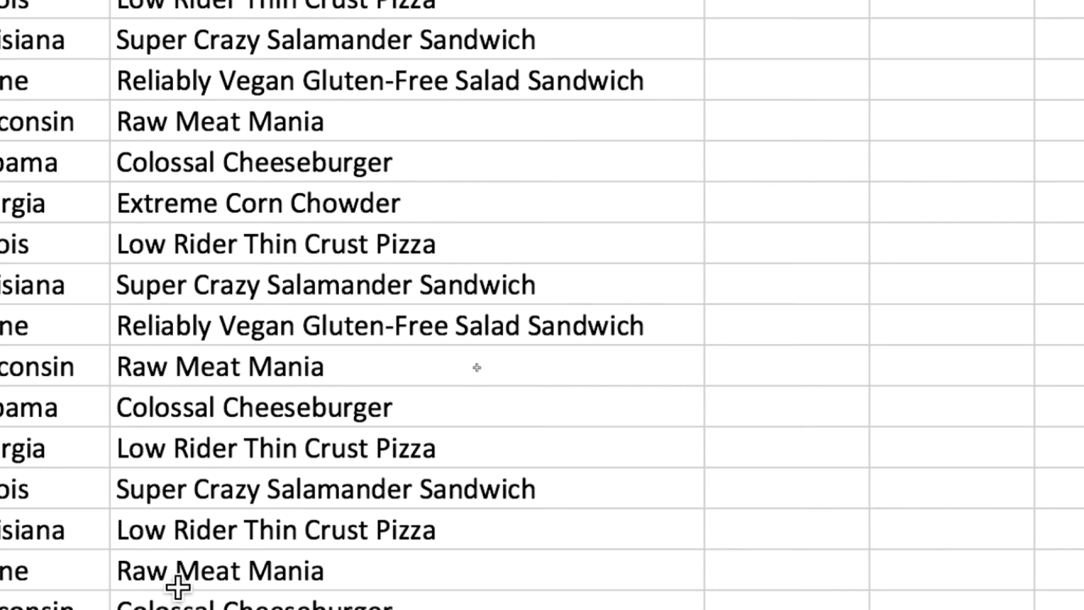
pyautogui.scroll(3, 193, 34)
pyautogui.scroll(4, 197, 4)
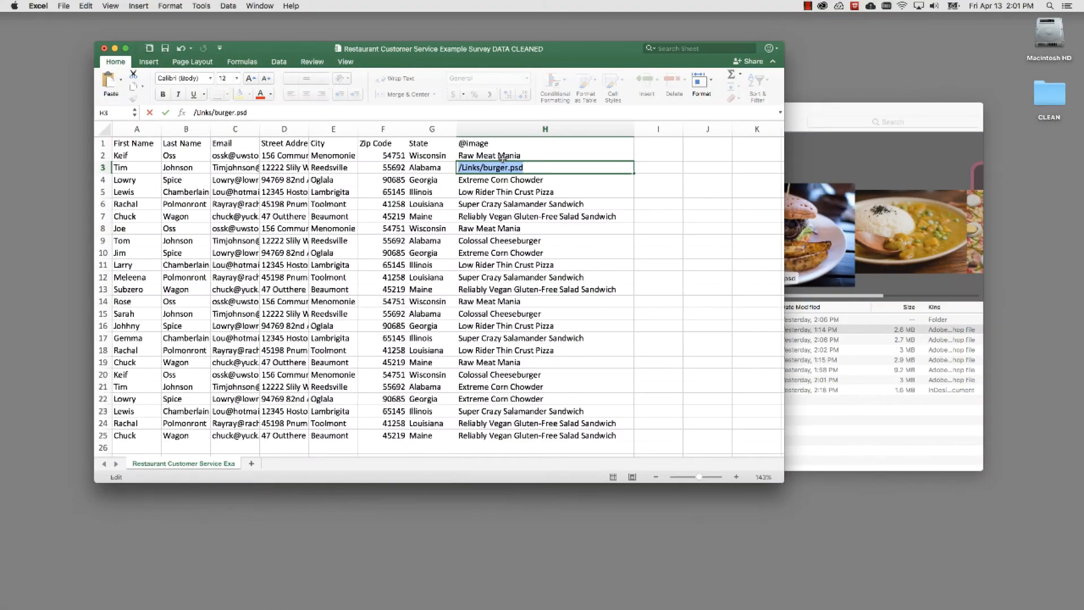
pyautogui.write('Colossal Cheeseburger')
pyautogui.click(595, 204)
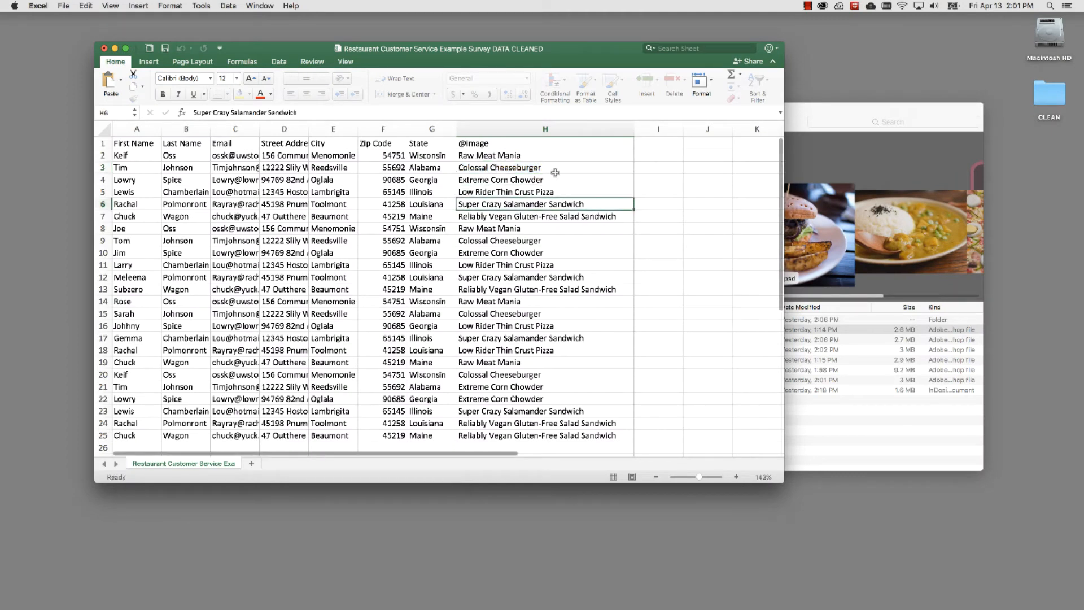
# - Copy the dish names from H2:H25 into column I starting at I2, and widen column H
pyautogui.moveTo(512, 157); pyautogui.dragTo(523, 438)
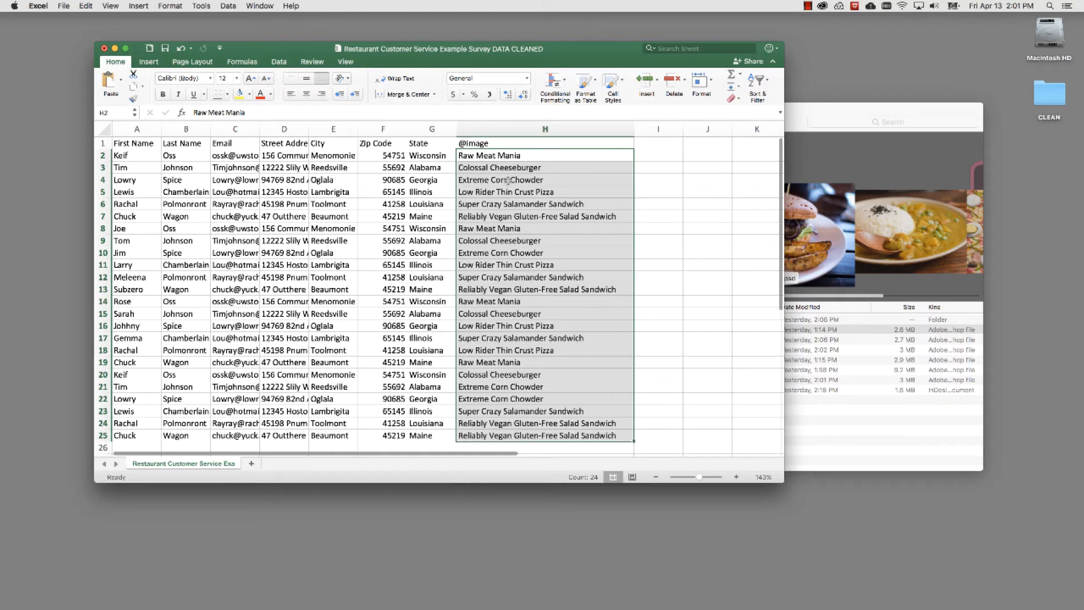
pyautogui.press('super+c')
pyautogui.click(655, 156)
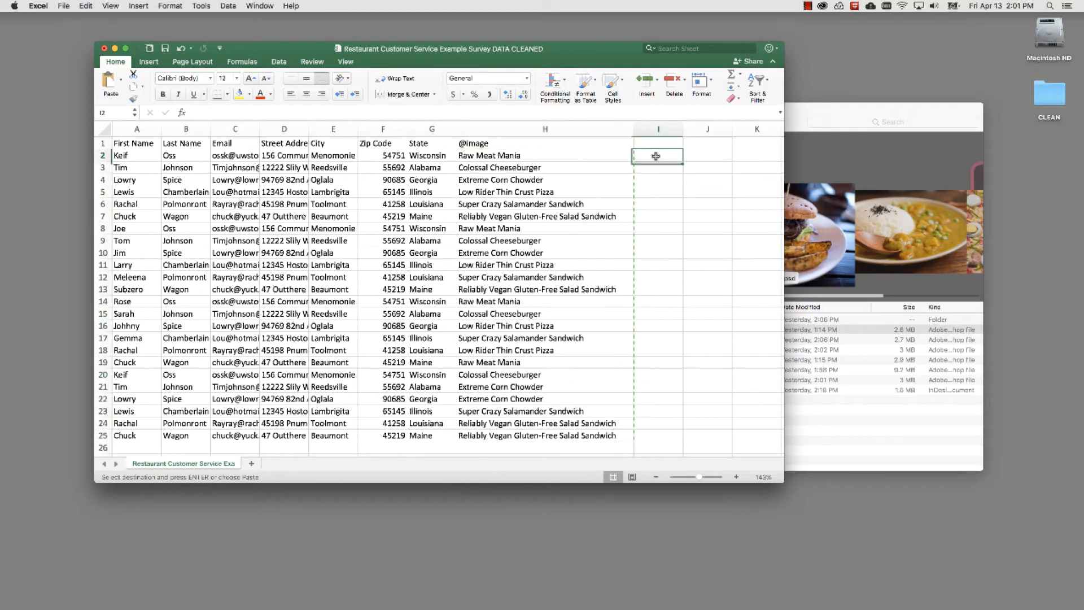
pyautogui.press('super+v')
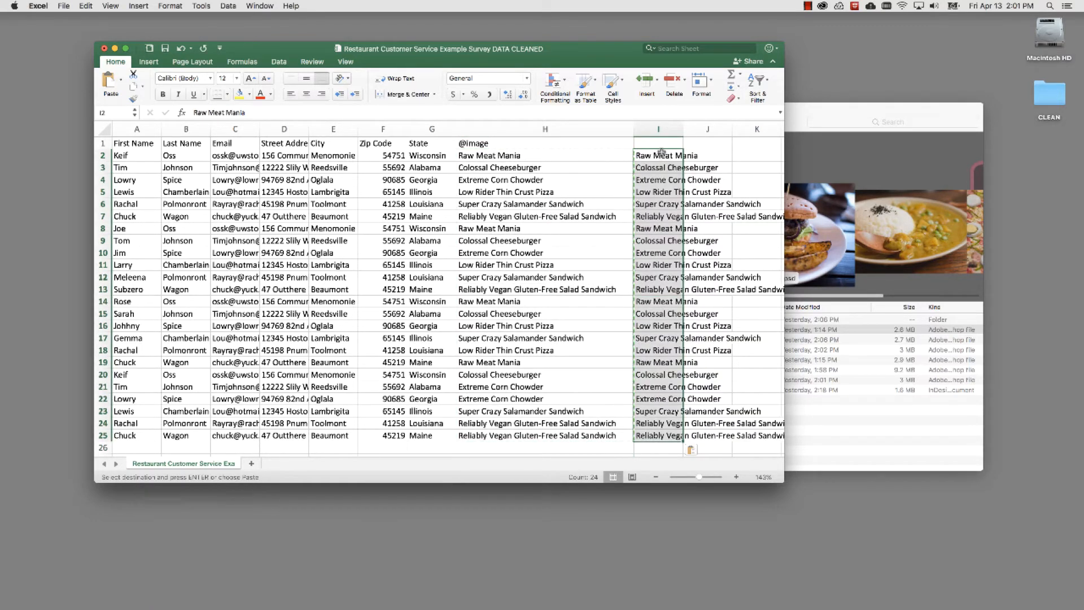
pyautogui.moveTo(631, 126); pyautogui.dragTo(708, 125)
pyautogui.click(653, 152)
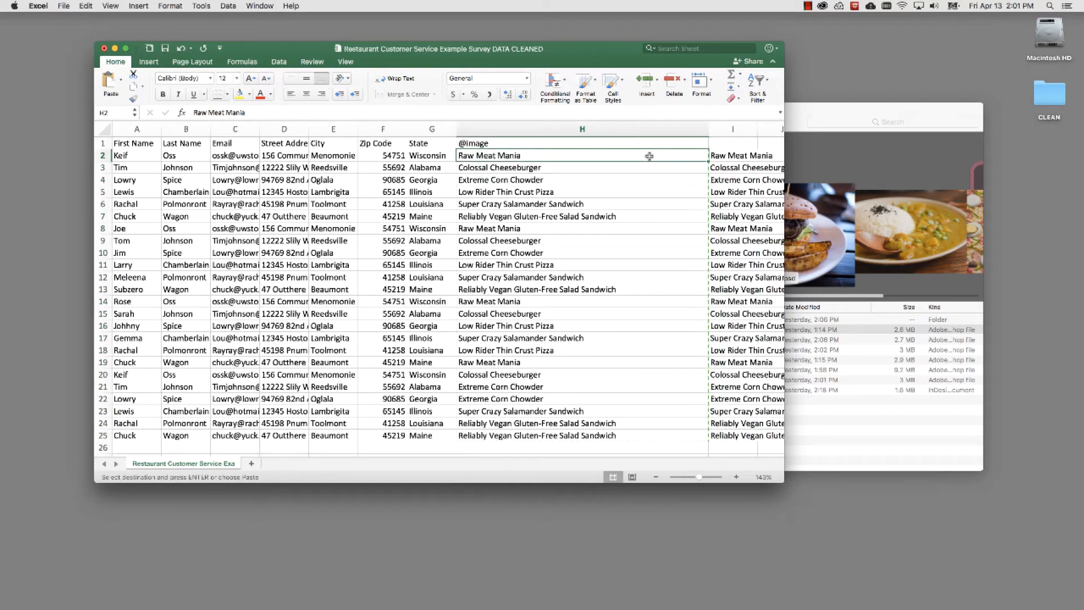
pyautogui.press('Escape')
# - Select the dish names in H2:H25, with the sheet zoomed to 188% and the Excel window enlarged
pyautogui.click(509, 192)
pyautogui.click(501, 156)
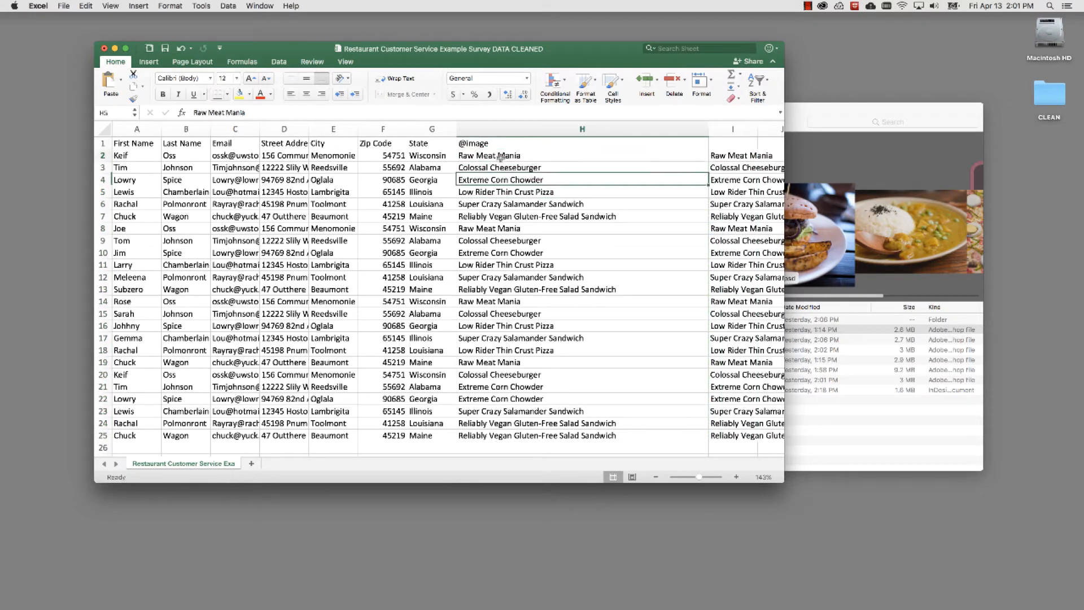
pyautogui.moveTo(500, 156); pyautogui.dragTo(501, 434)
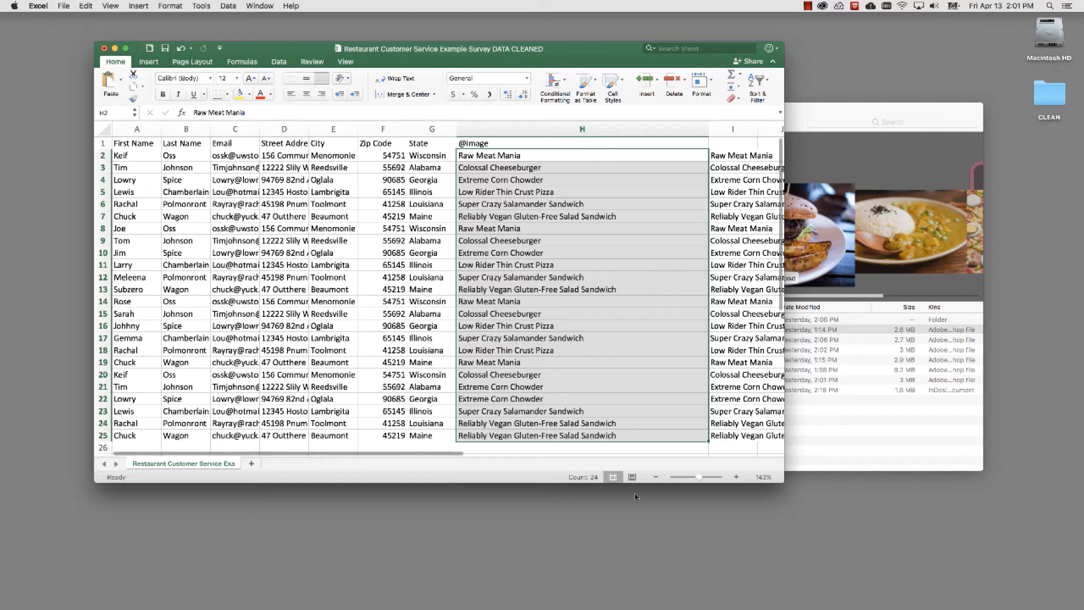
pyautogui.moveTo(700, 477); pyautogui.dragTo(703, 477)
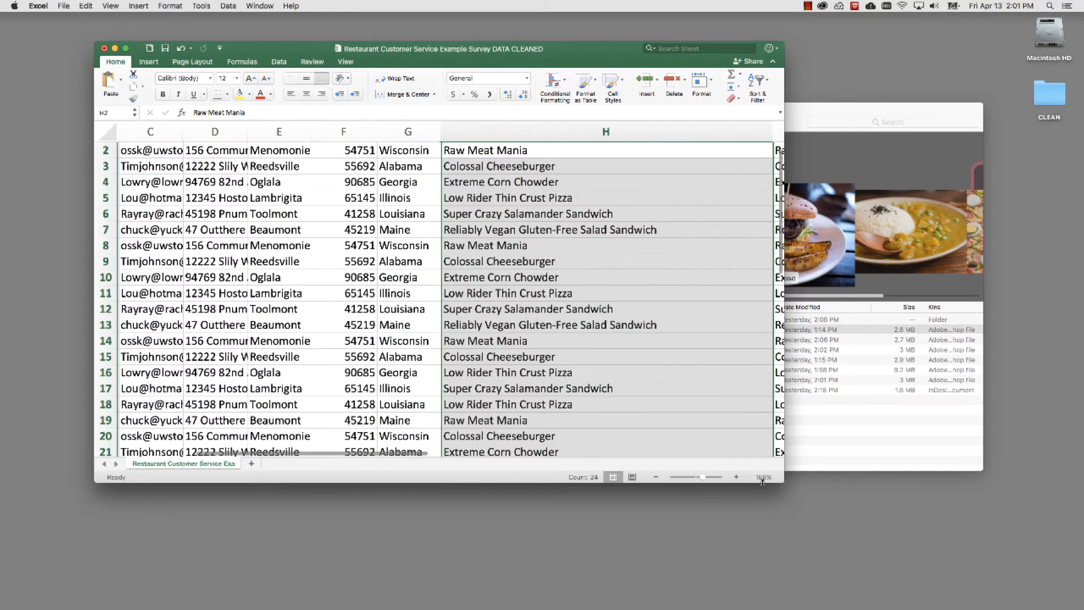
pyautogui.moveTo(796, 489); pyautogui.dragTo(934, 587)
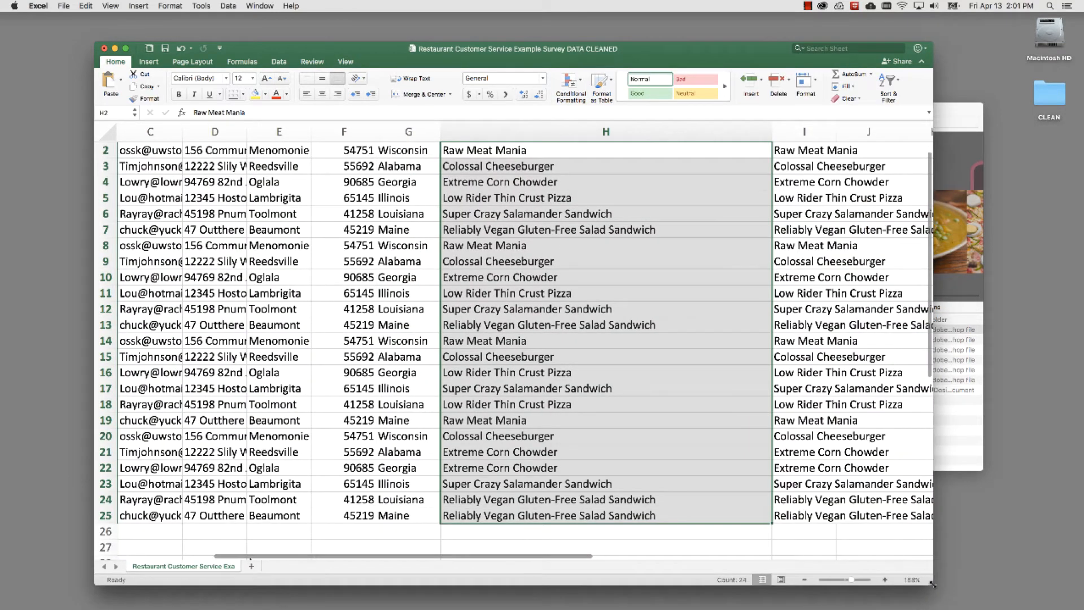
pyautogui.click(85, 6)
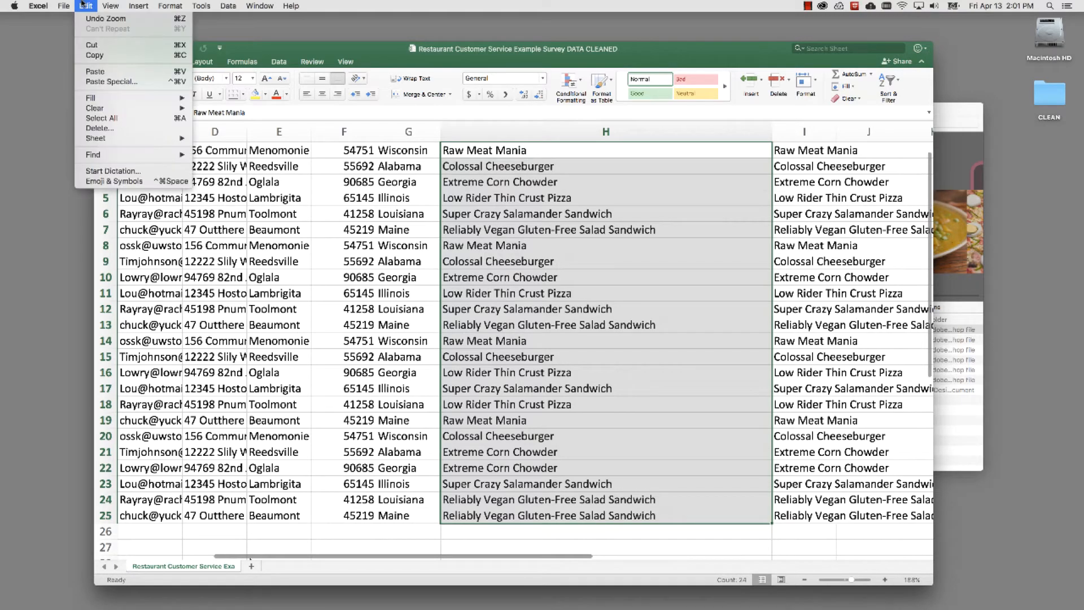
pyautogui.moveTo(112, 153)
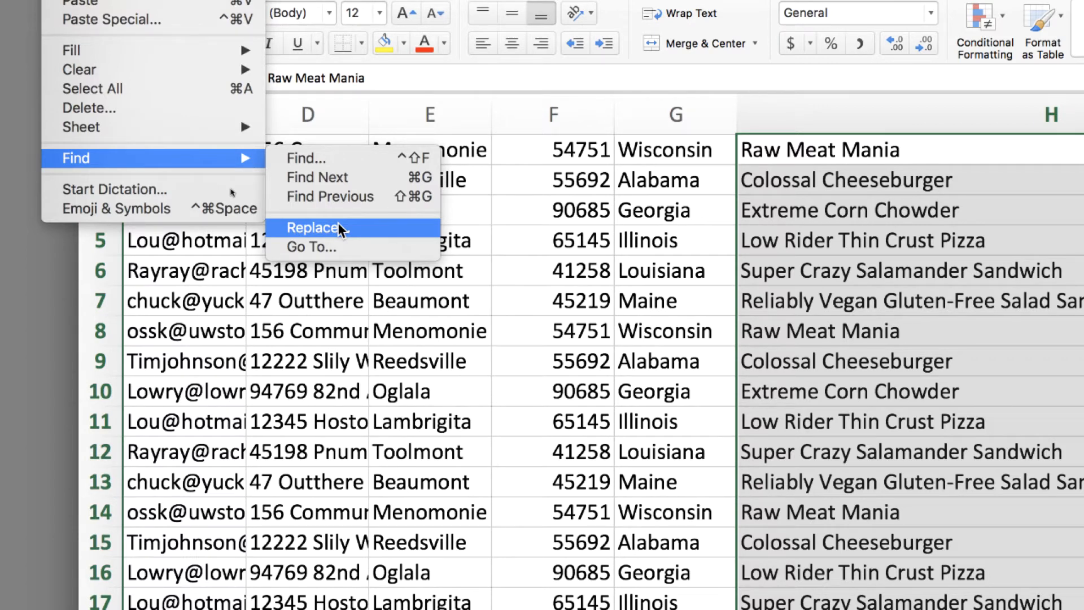
pyautogui.click(903, 208)
pyautogui.click(906, 209)
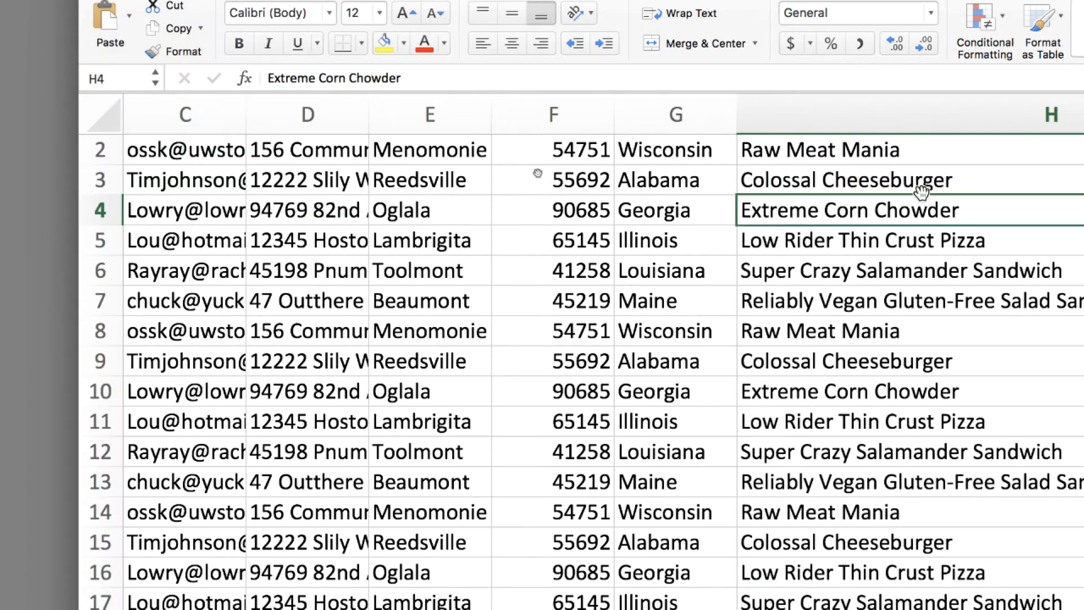
# - Copy the text Colossal Cheeseburger from inside cell H3
pyautogui.click(923, 182)
pyautogui.doubleClick(890, 181)
pyautogui.hotkey('shift', 'End')
pyautogui.moveTo(894, 179); pyautogui.dragTo(741, 181)
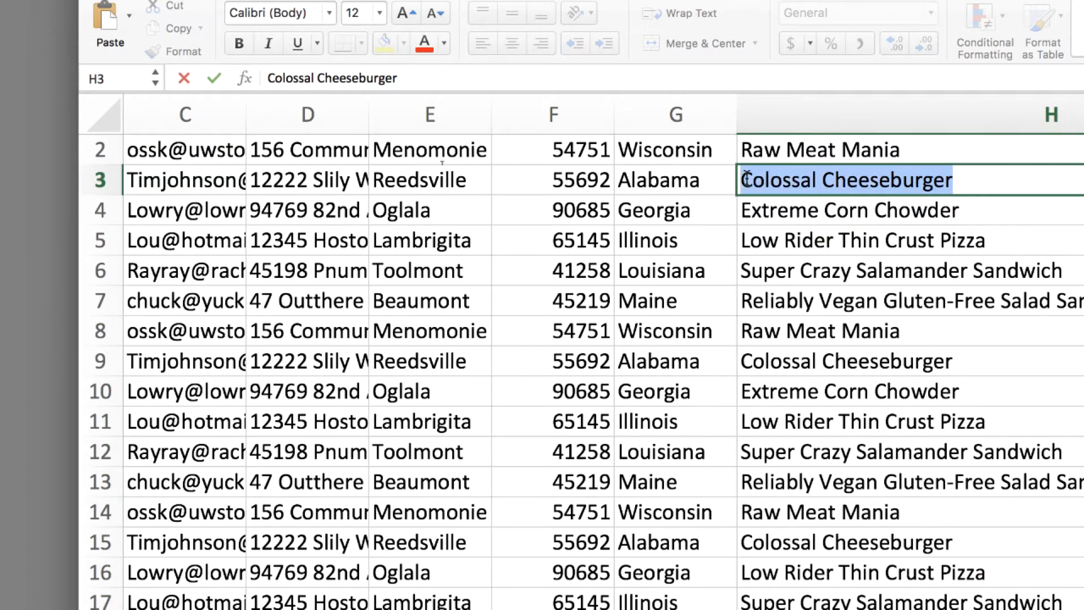
pyautogui.rightClick(760, 174)
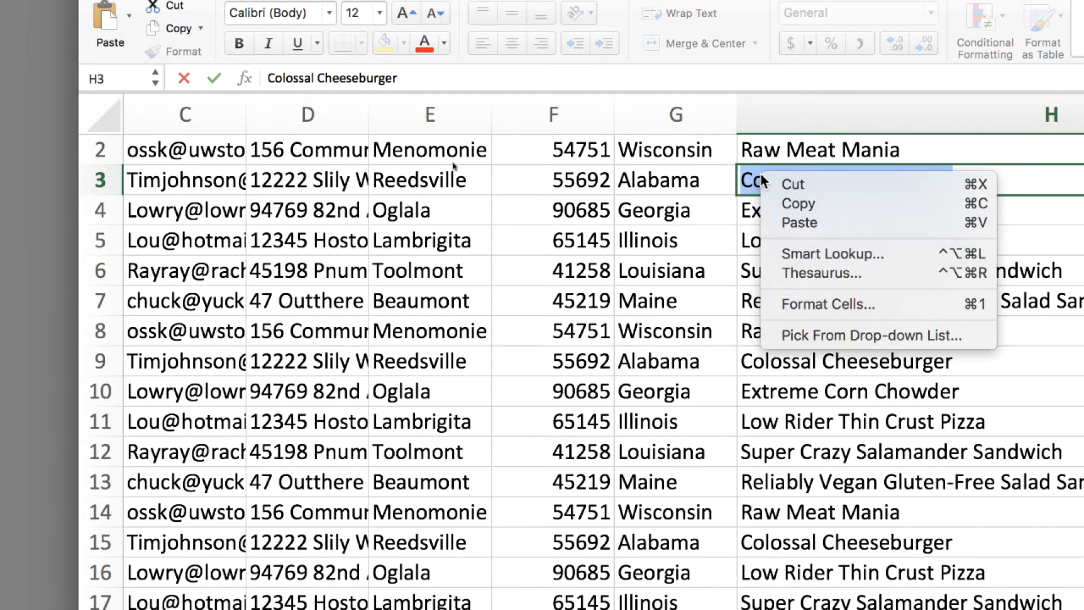
pyautogui.click(797, 202)
pyautogui.click(771, 208)
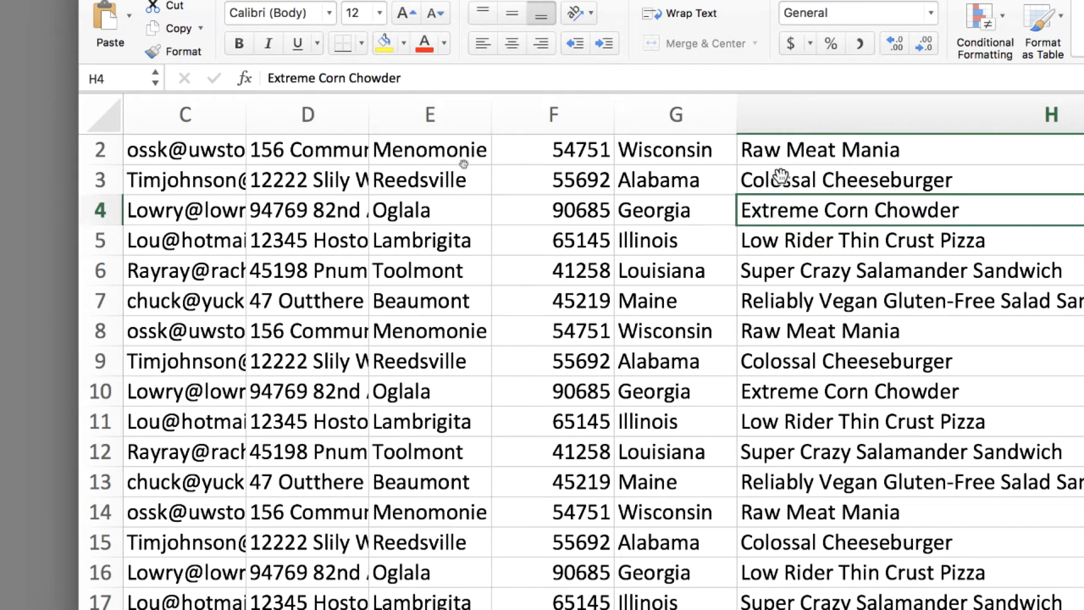
pyautogui.moveTo(785, 150); pyautogui.dragTo(780, 417)
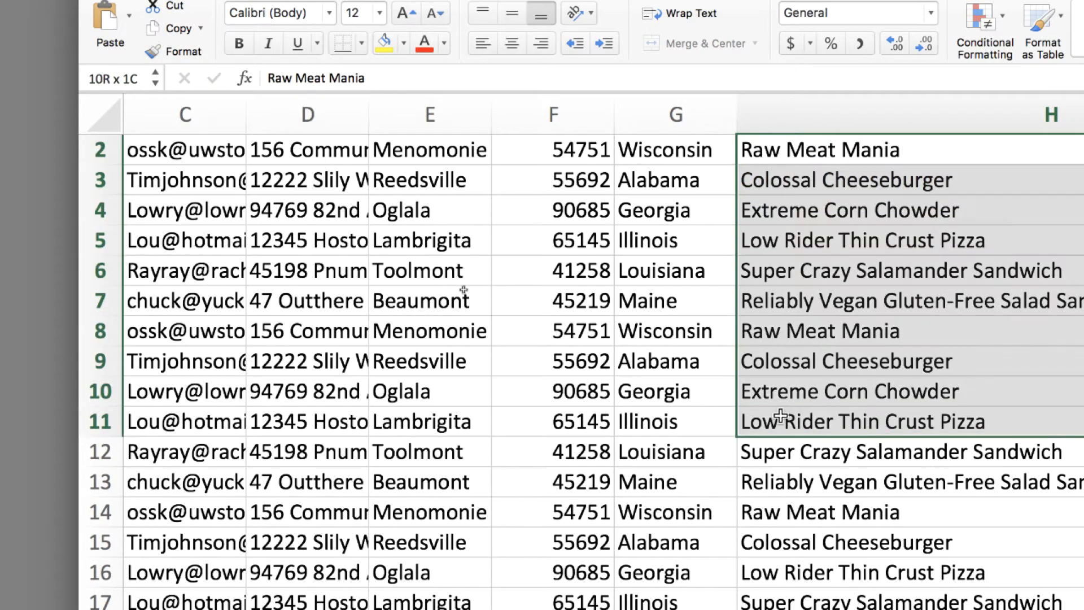
pyautogui.scroll(1, 793, 343)
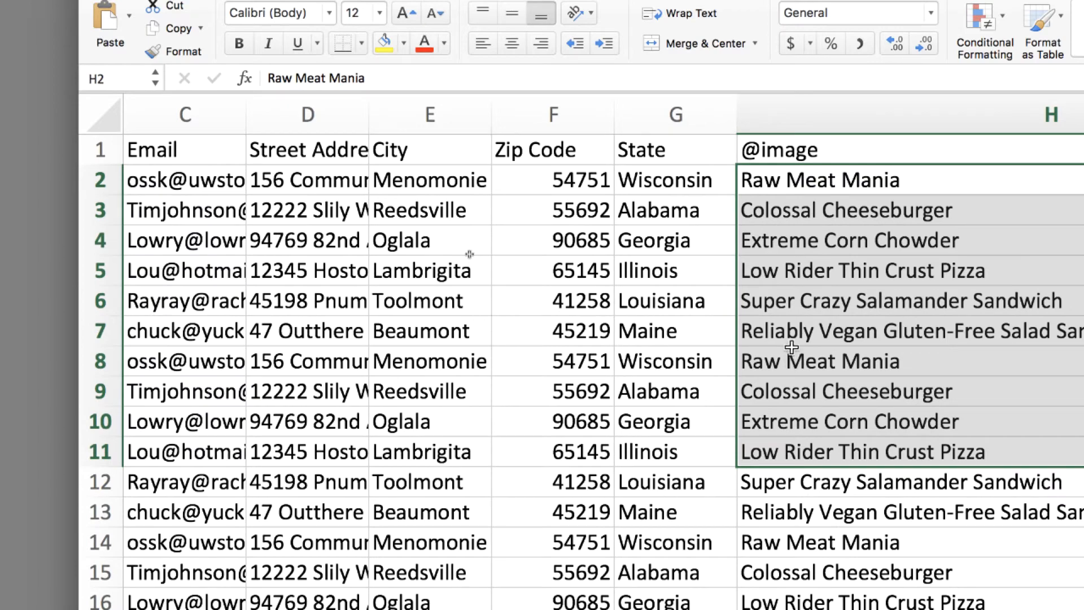
pyautogui.click(796, 274)
pyautogui.moveTo(797, 178); pyautogui.dragTo(790, 210)
pyautogui.moveTo(787, 298); pyautogui.dragTo(790, 411)
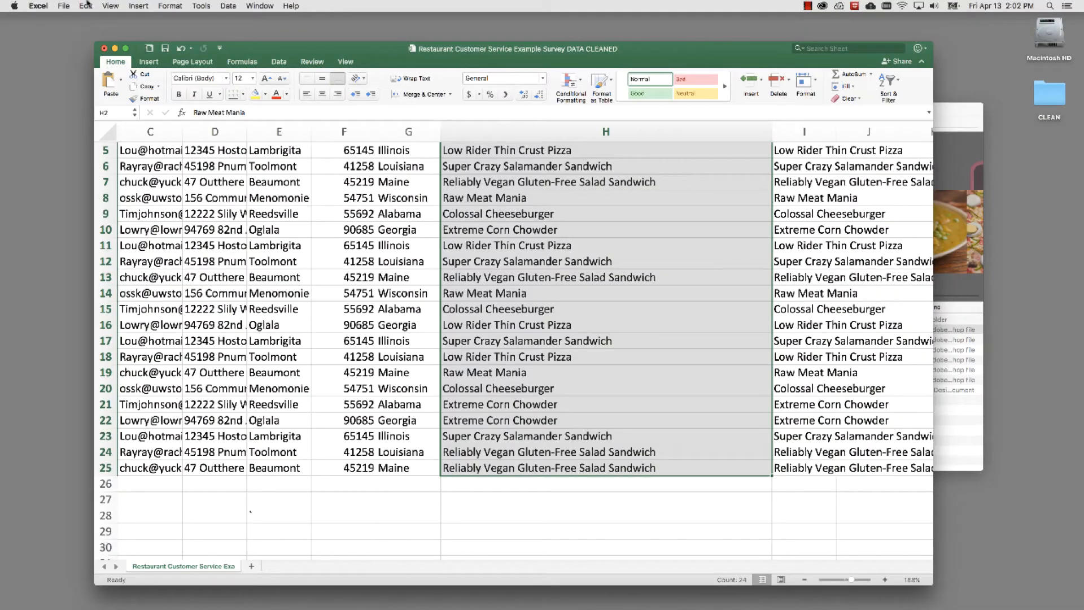
pyautogui.click(87, 5)
pyautogui.moveTo(119, 156)
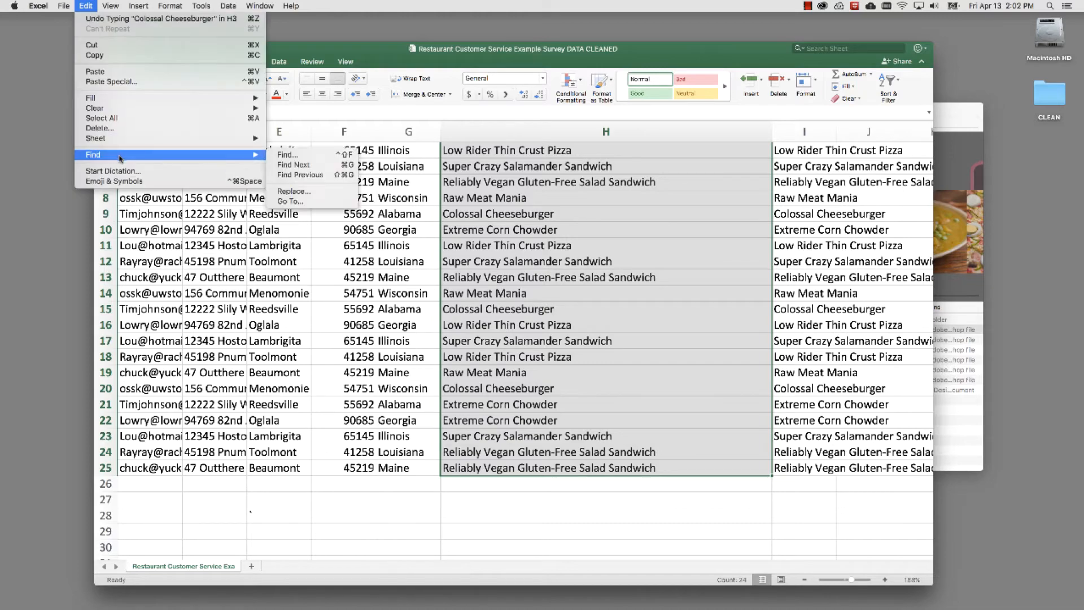
pyautogui.click(326, 193)
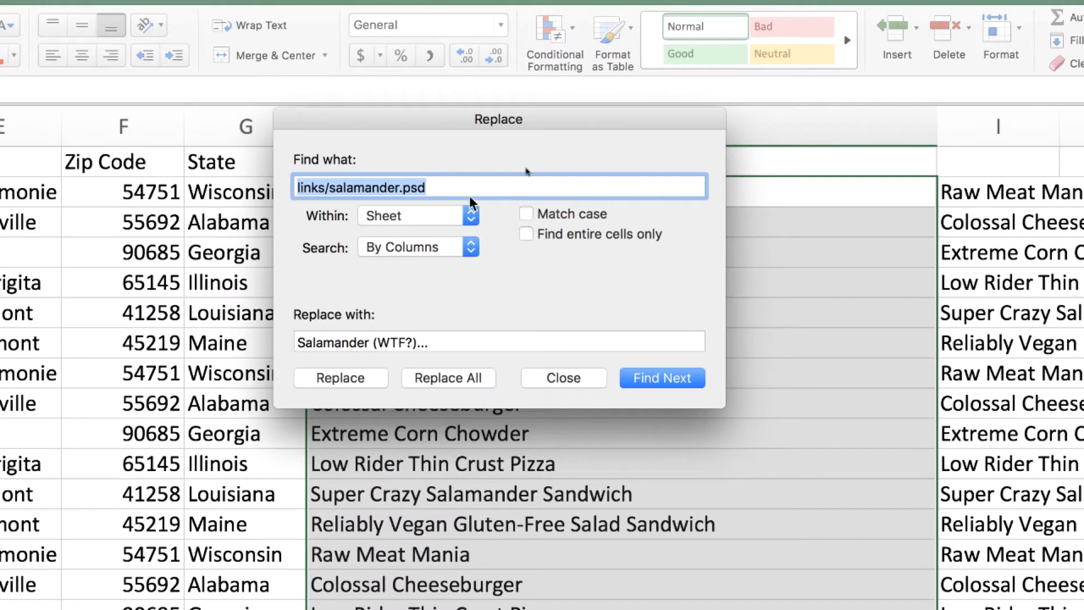
# - Set the search text to the copied Colossal Cheeseburger and the replacement text to /Links/burger.psd
pyautogui.click(405, 188)
pyautogui.moveTo(431, 189); pyautogui.dragTo(213, 152)
pyautogui.press('super+v')
pyautogui.click(446, 345)
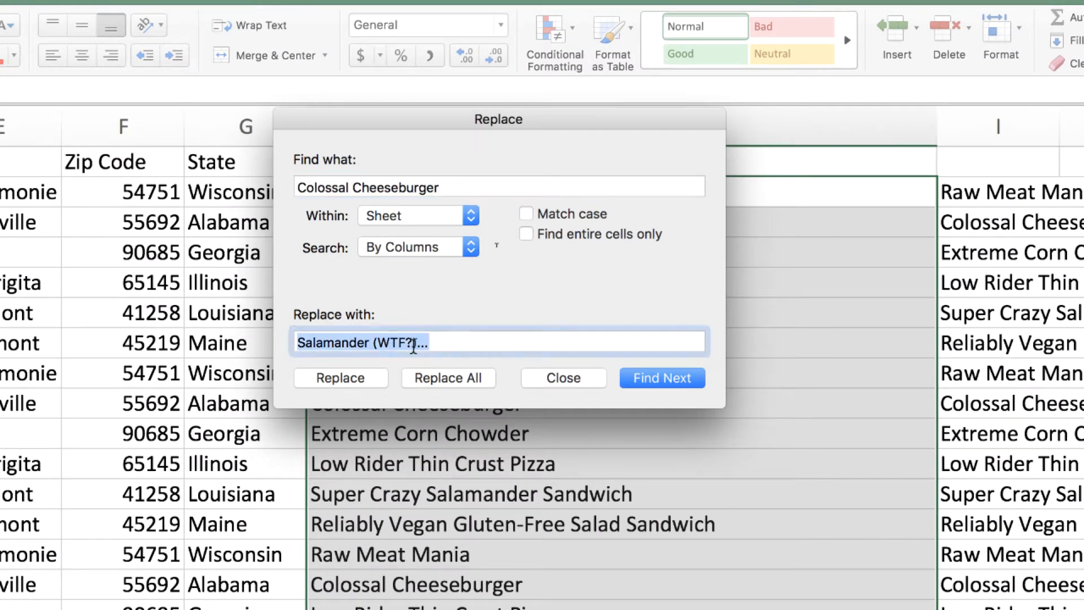
pyautogui.press('BackSpace')
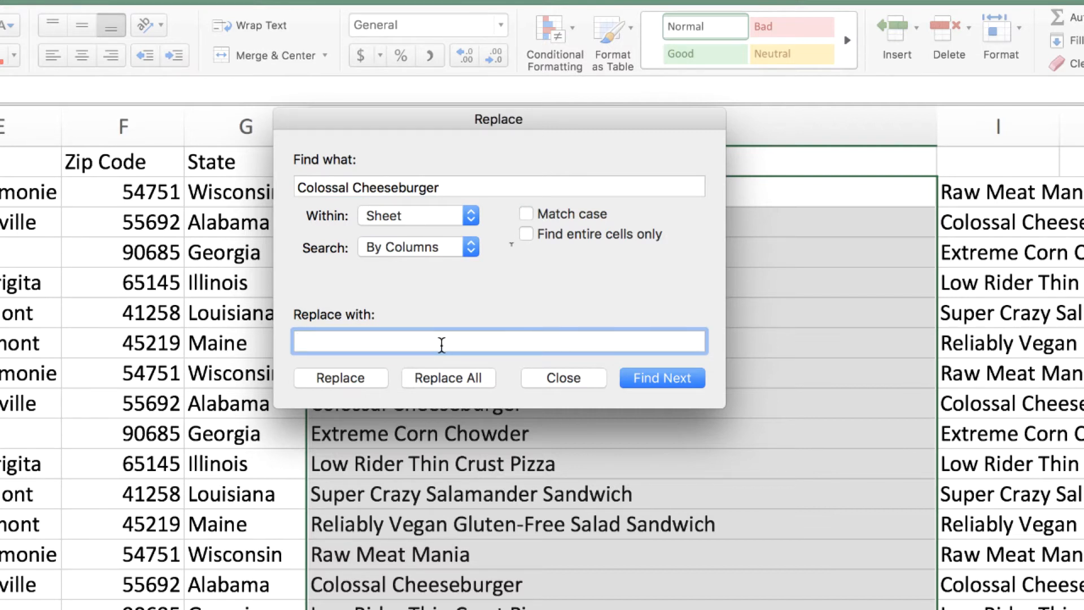
pyautogui.write('/Links/burger')
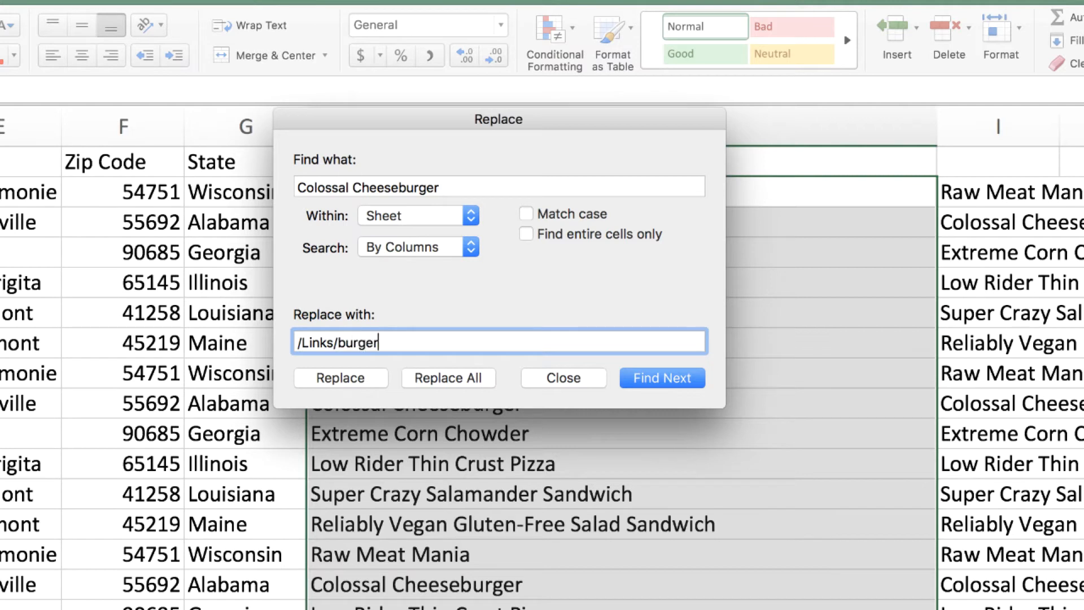
pyautogui.write('.psd')
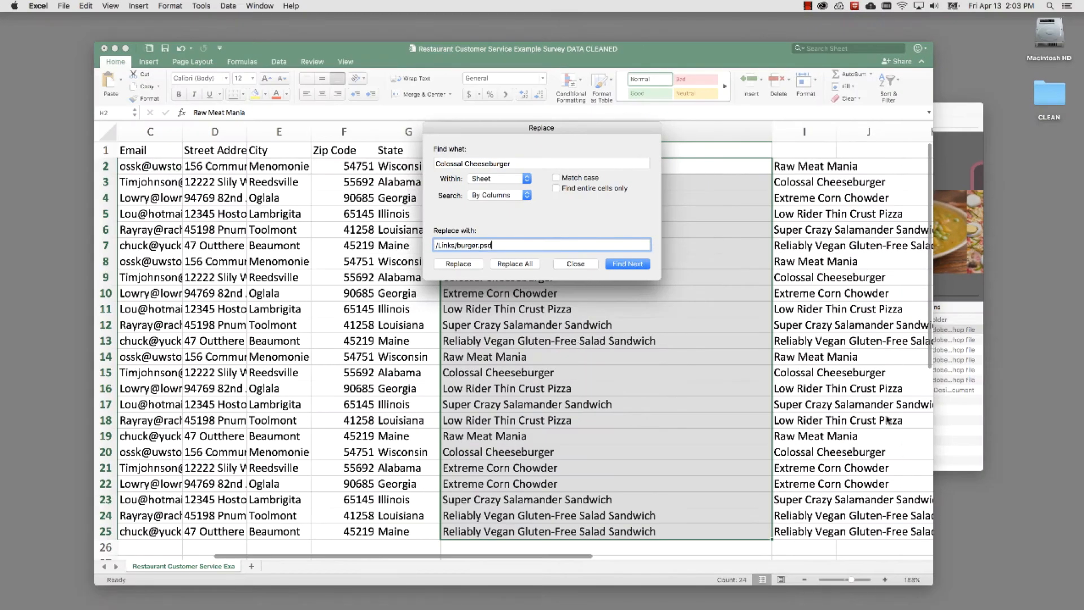
# - Check the folder name in the VDP Example window in Finder and correct the replacement path to /links/burger.psd
pyautogui.click(981, 424)
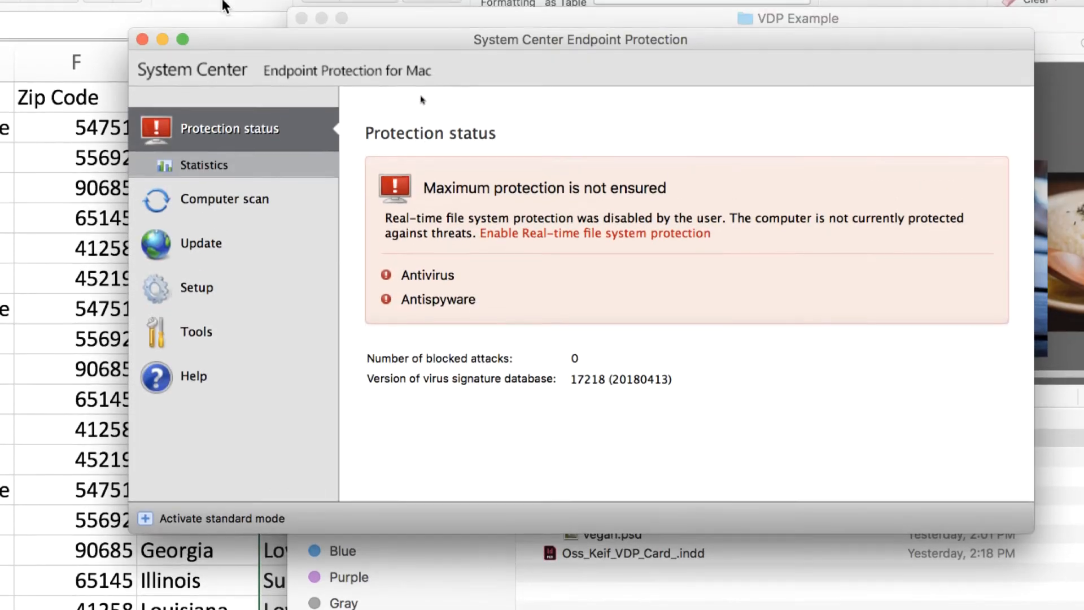
pyautogui.click(144, 48)
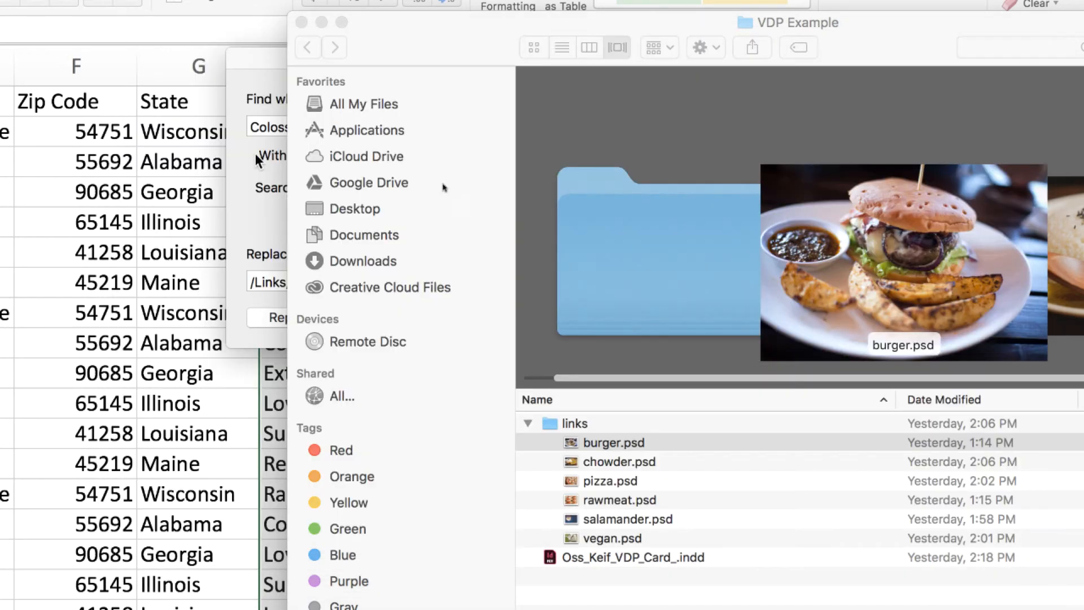
pyautogui.click(251, 198)
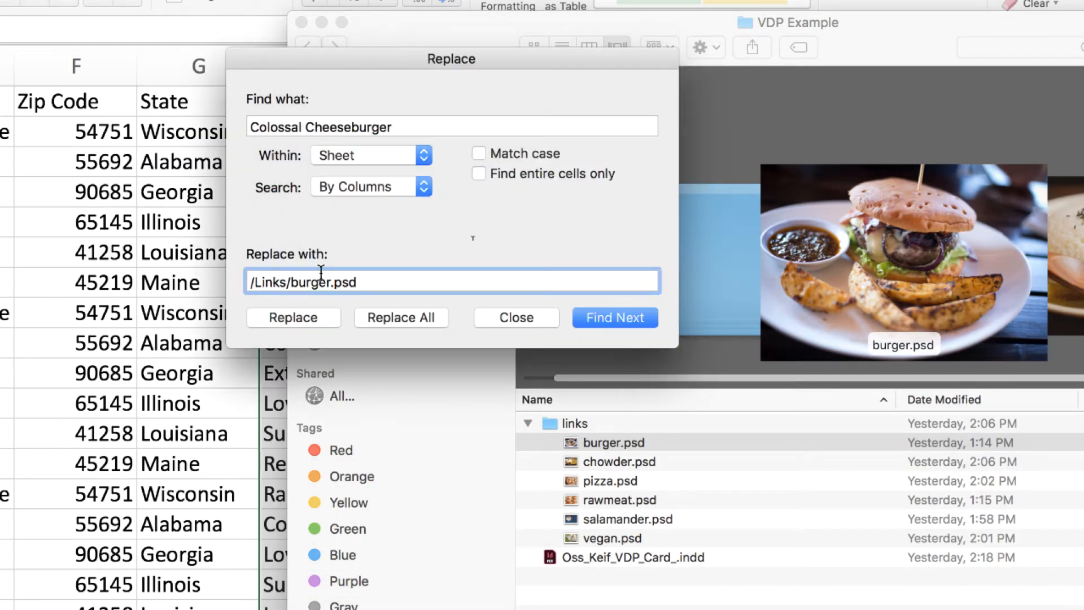
pyautogui.press('BackSpace')
pyautogui.write('l')
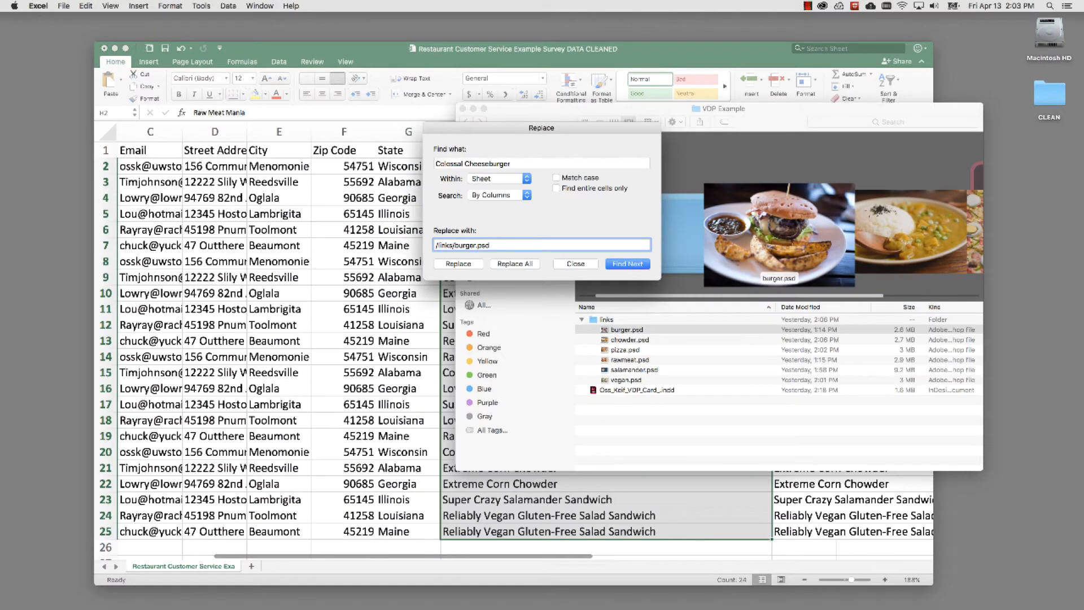
# - Move the Finder window and Replace dialog off column H, replace all Colossal Cheeseburger entries with /links/burger.psd, and close the dialog
pyautogui.moveTo(790, 116); pyautogui.dragTo(982, 598)
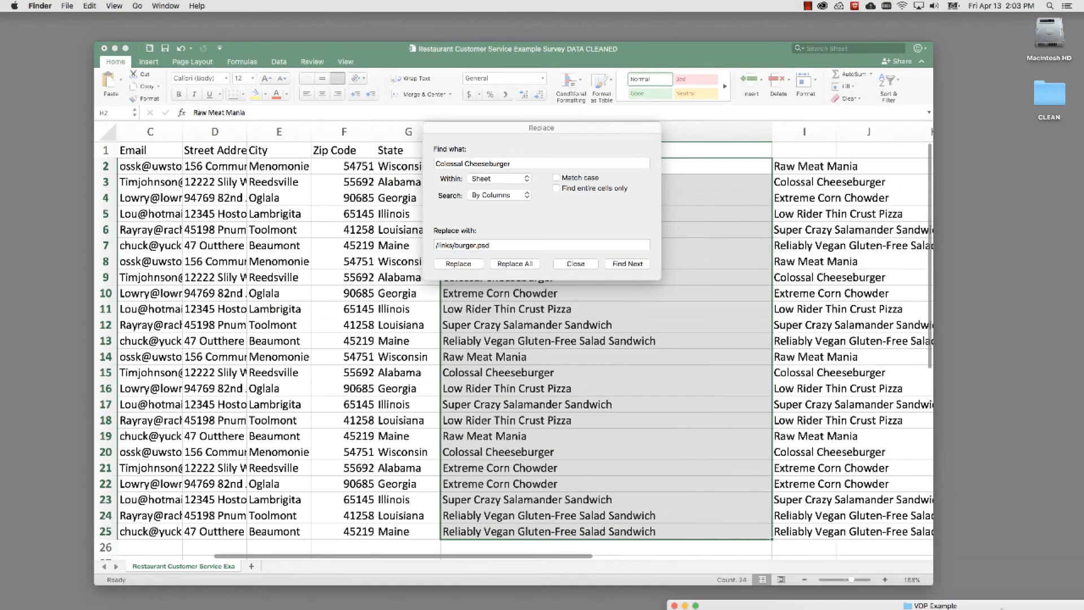
pyautogui.moveTo(557, 128); pyautogui.dragTo(363, 159)
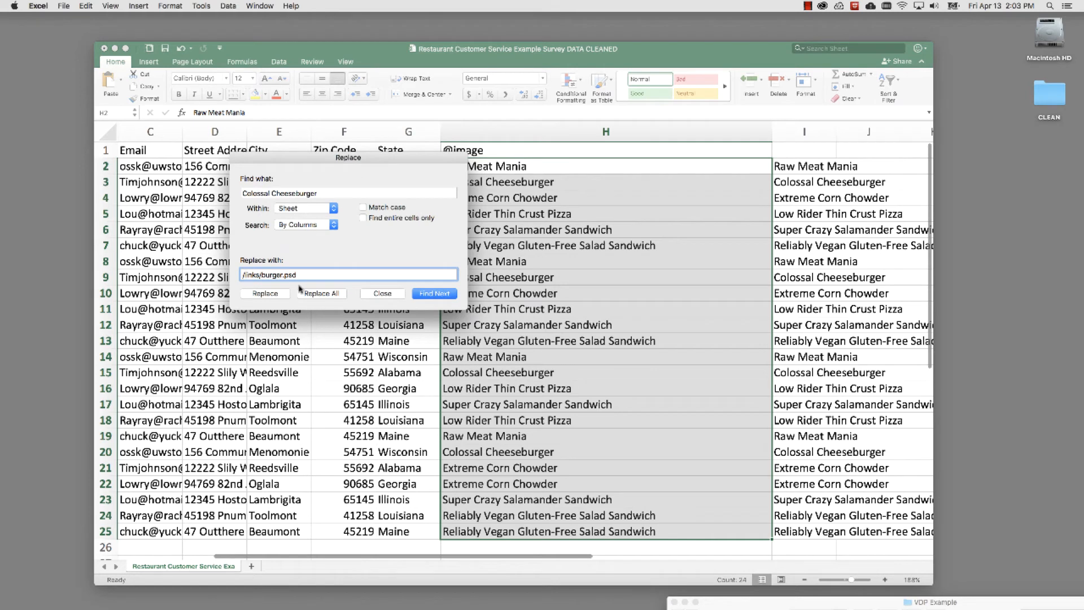
pyautogui.moveTo(378, 159); pyautogui.dragTo(306, 144)
pyautogui.click(260, 281)
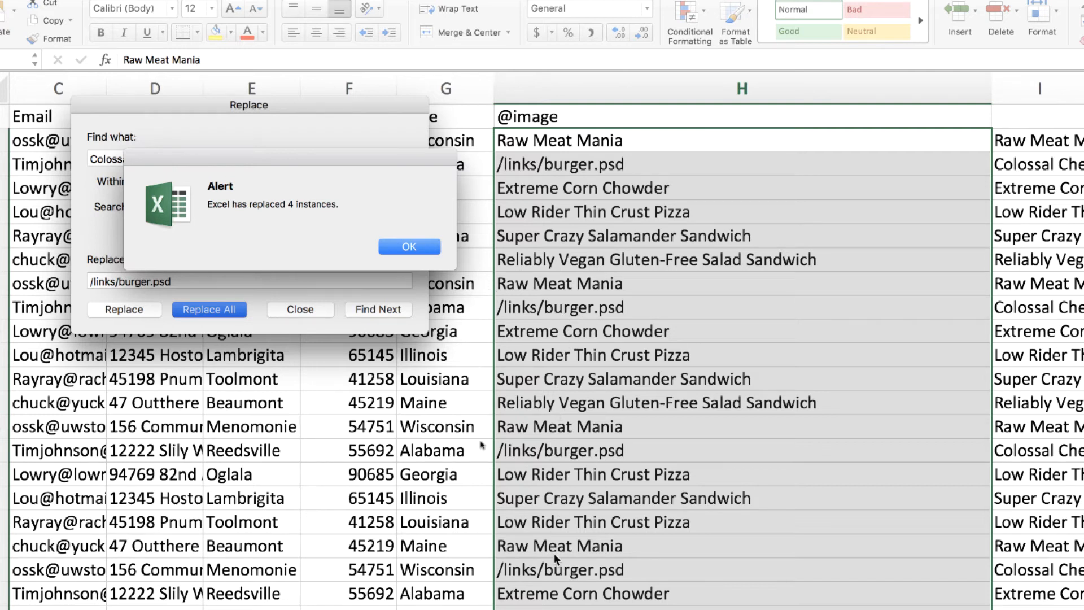
pyautogui.click(411, 247)
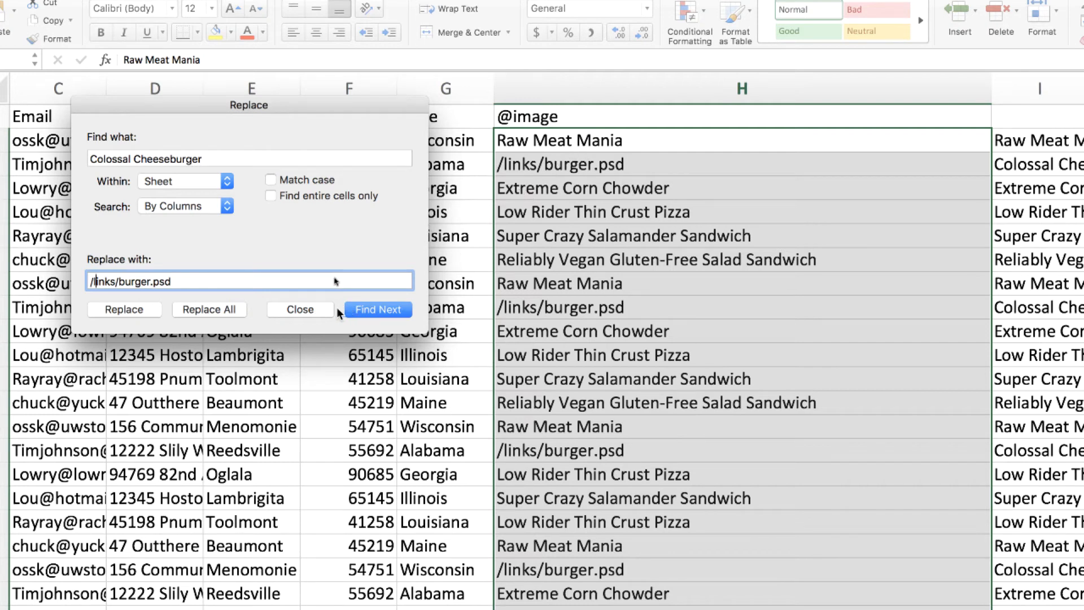
pyautogui.click(299, 309)
# - Copy the text Raw Meat Mania from inside cell H2
pyautogui.click(580, 148)
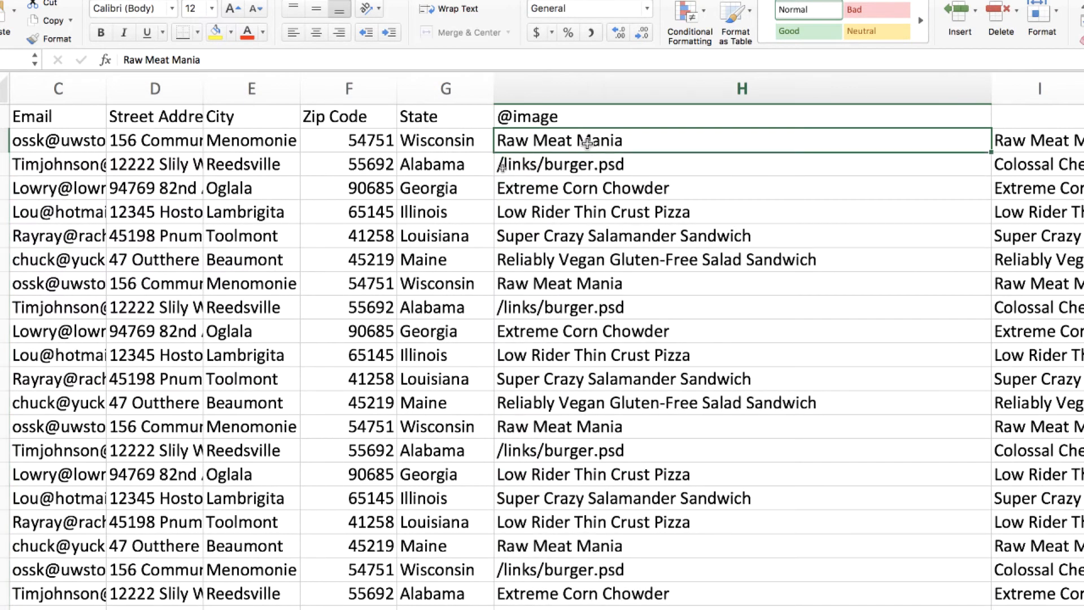
pyautogui.doubleClick(581, 148)
pyautogui.moveTo(623, 141); pyautogui.dragTo(493, 148)
pyautogui.press('super+c')
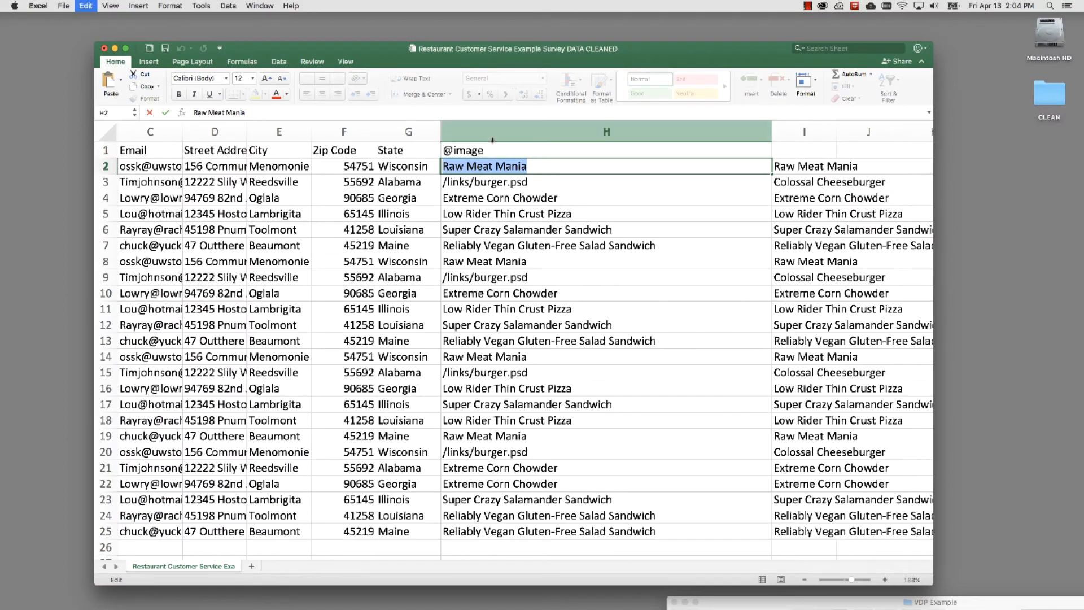
pyautogui.moveTo(1047, 603); pyautogui.dragTo(1024, 537)
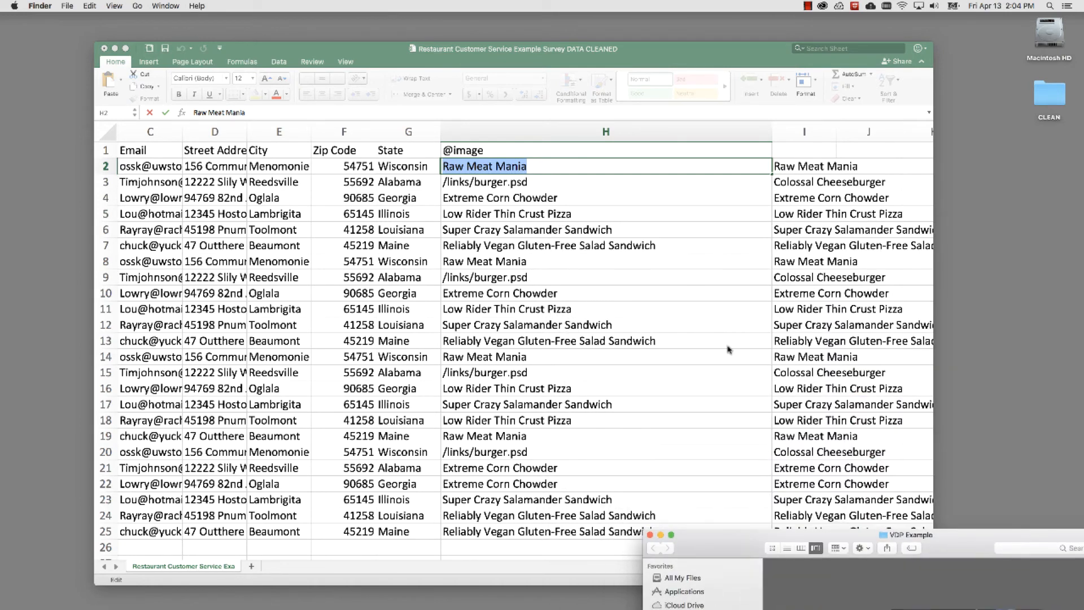
pyautogui.click(52, 6)
pyautogui.moveTo(67, 5)
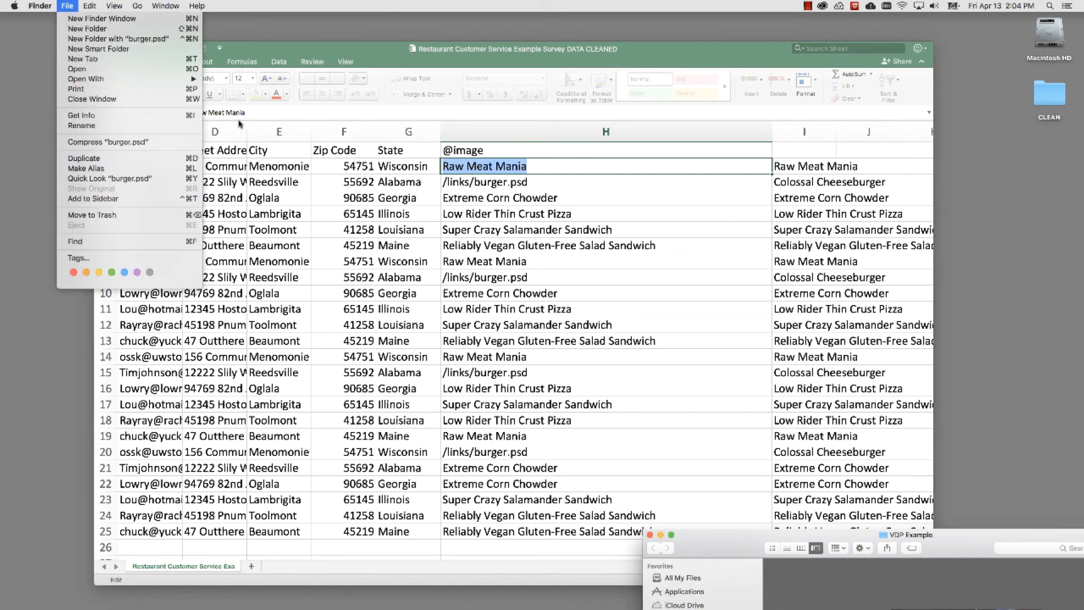
pyautogui.click(362, 56)
pyautogui.click(490, 261)
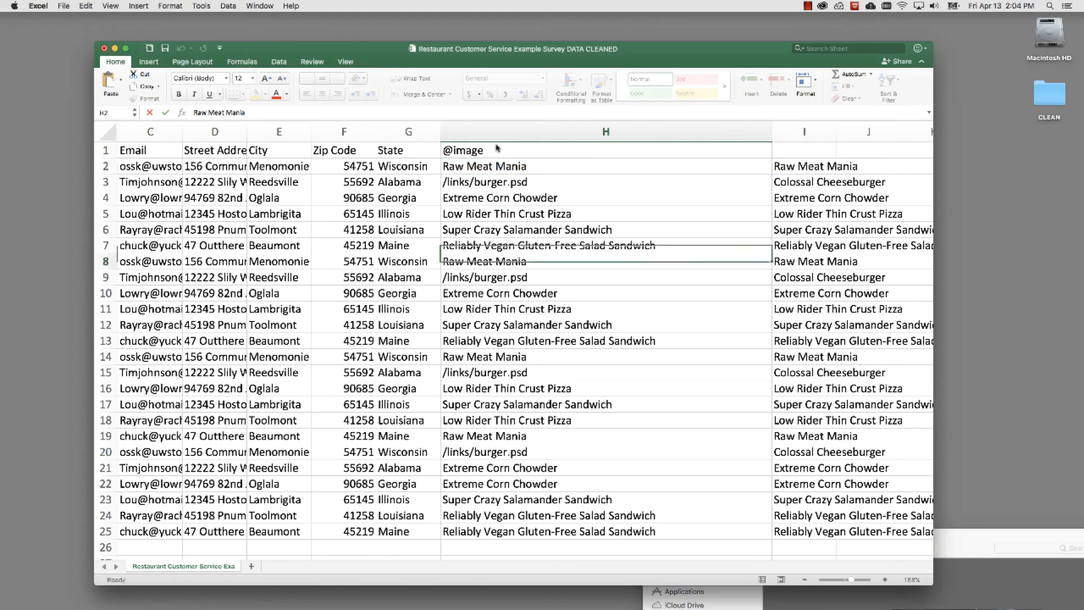
pyautogui.moveTo(499, 166); pyautogui.dragTo(508, 534)
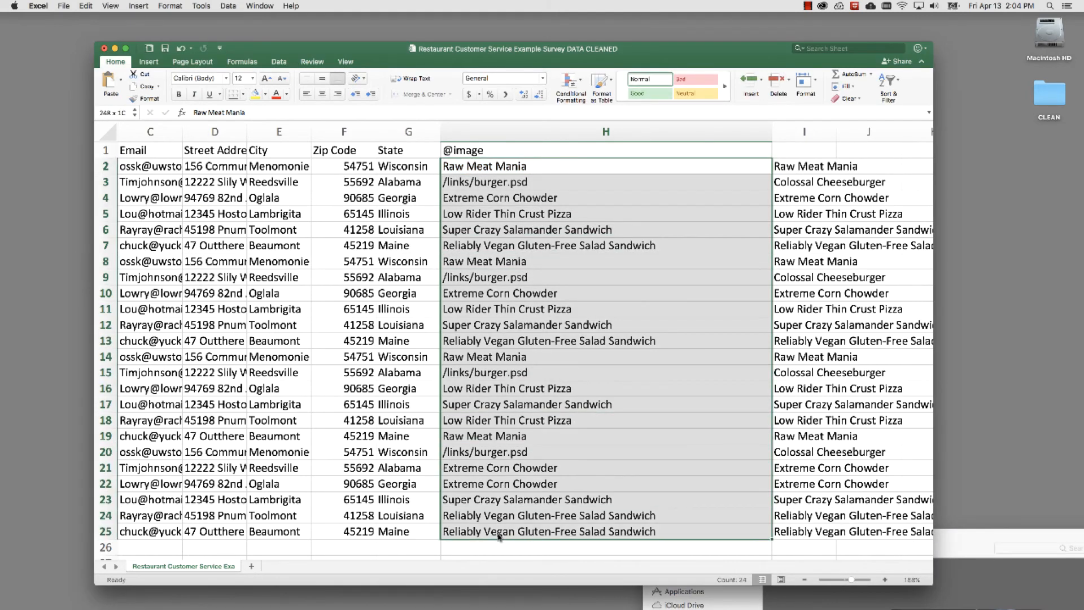
pyautogui.click(88, 6)
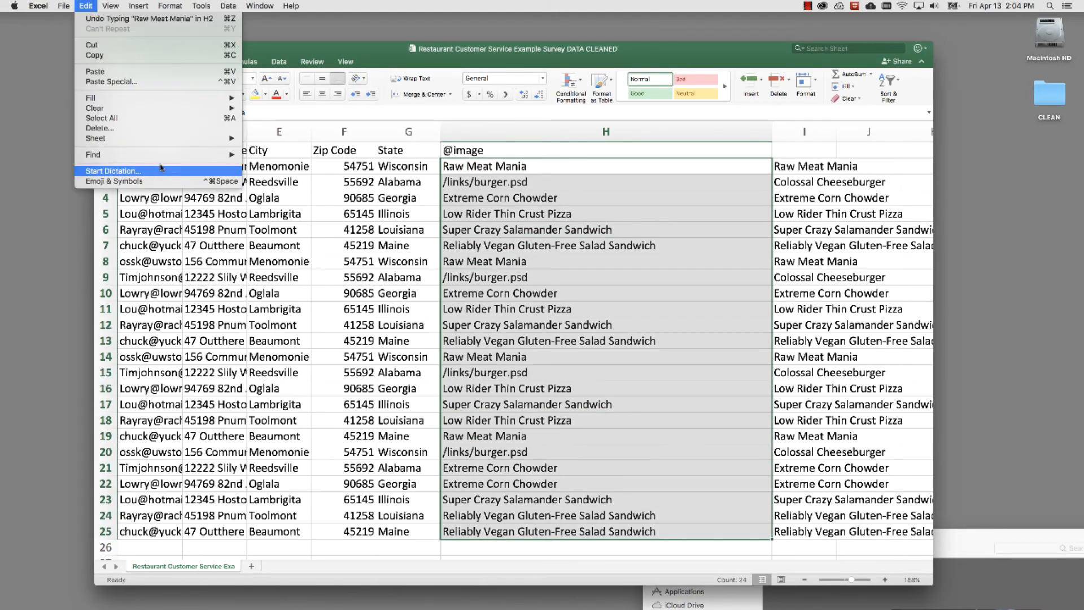
pyautogui.moveTo(169, 154)
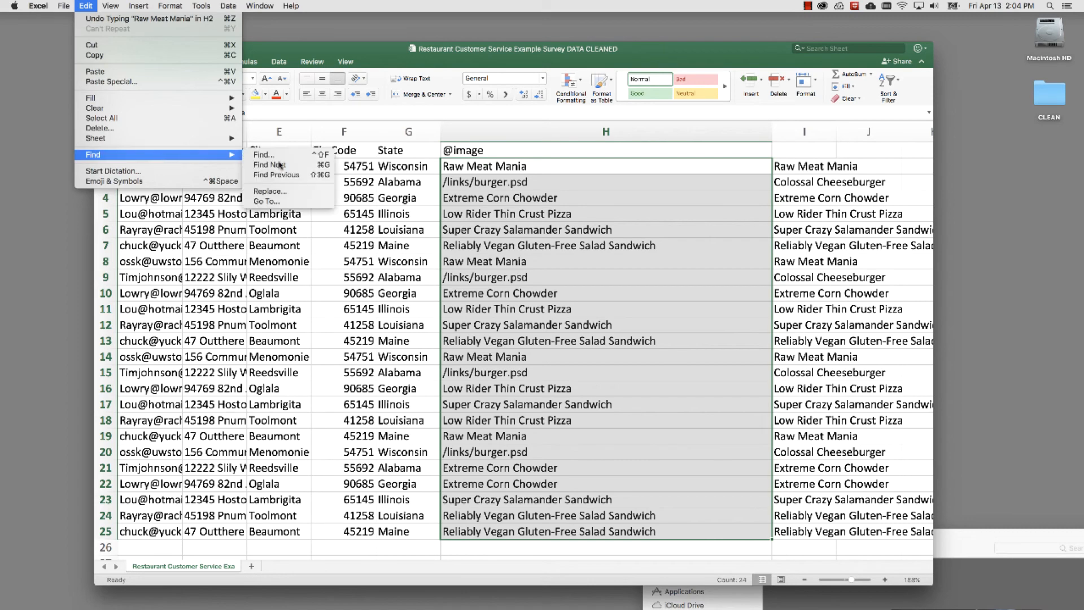
pyautogui.click(284, 193)
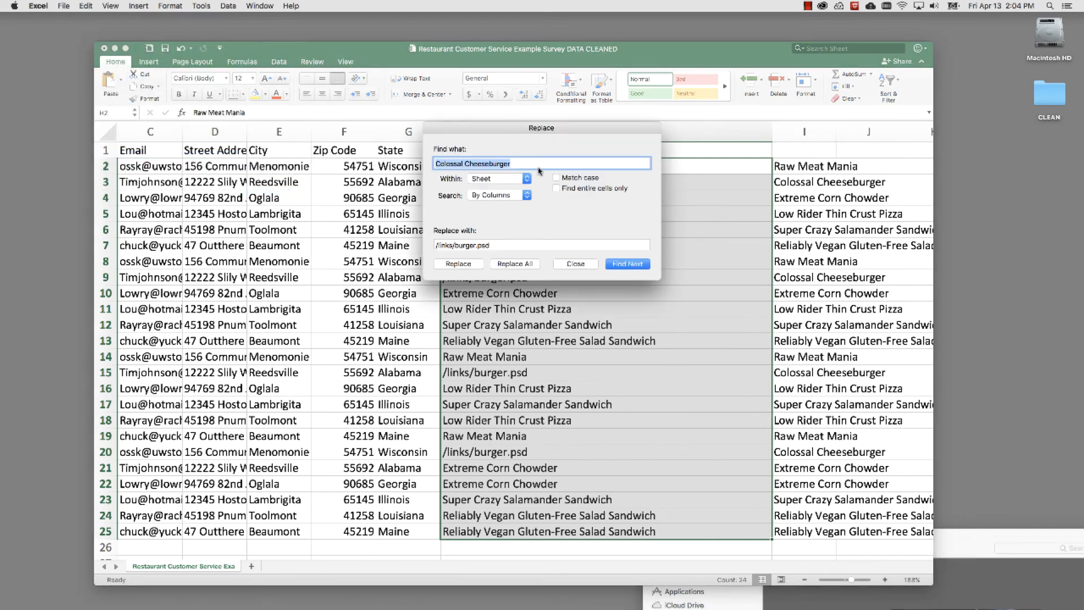
# - Set the search text to Raw Meat Mania and the replacement path to /links/rawmeat.psd
pyautogui.press('super+v')
pyautogui.click(496, 244)
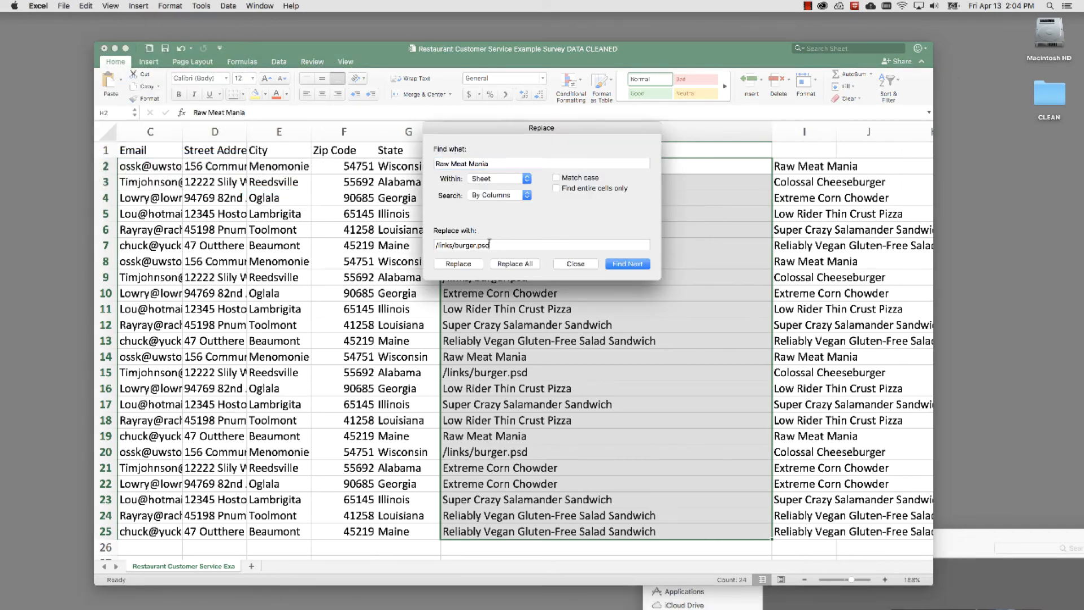
pyautogui.moveTo(457, 245); pyautogui.dragTo(499, 241)
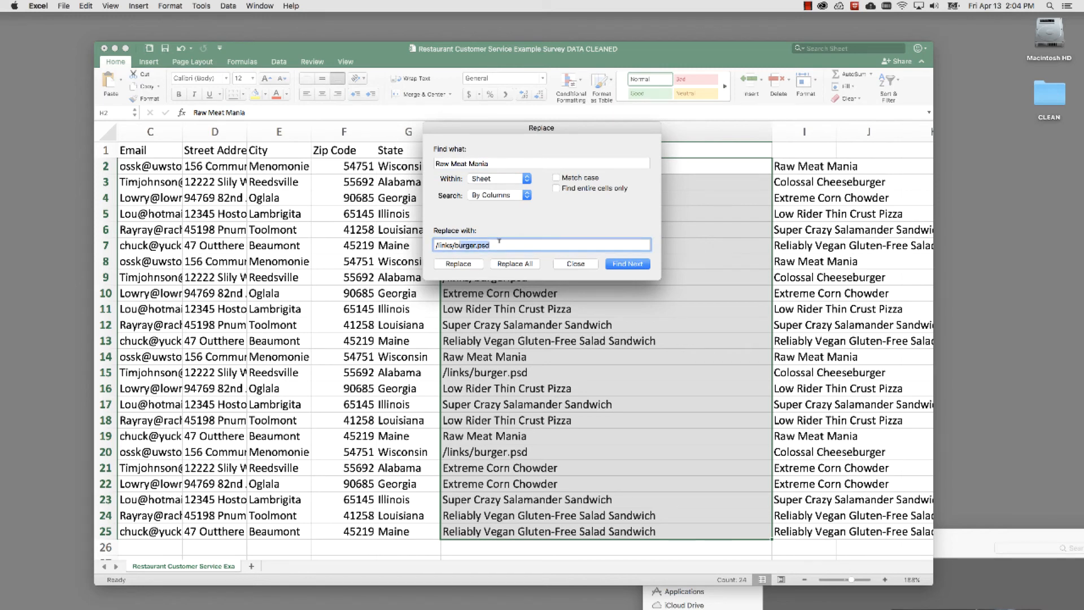
pyautogui.press('BackSpace')
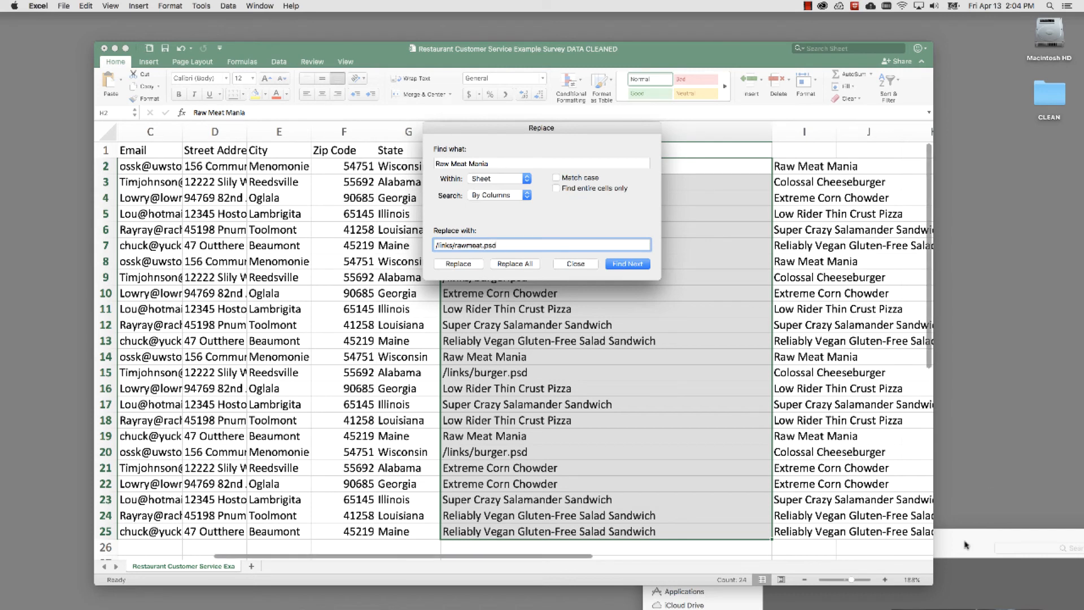
# - Check the raw meat image's file name in the VDP Example folder in Finder, and move that window out of the way
pyautogui.moveTo(964, 545); pyautogui.dragTo(844, 181)
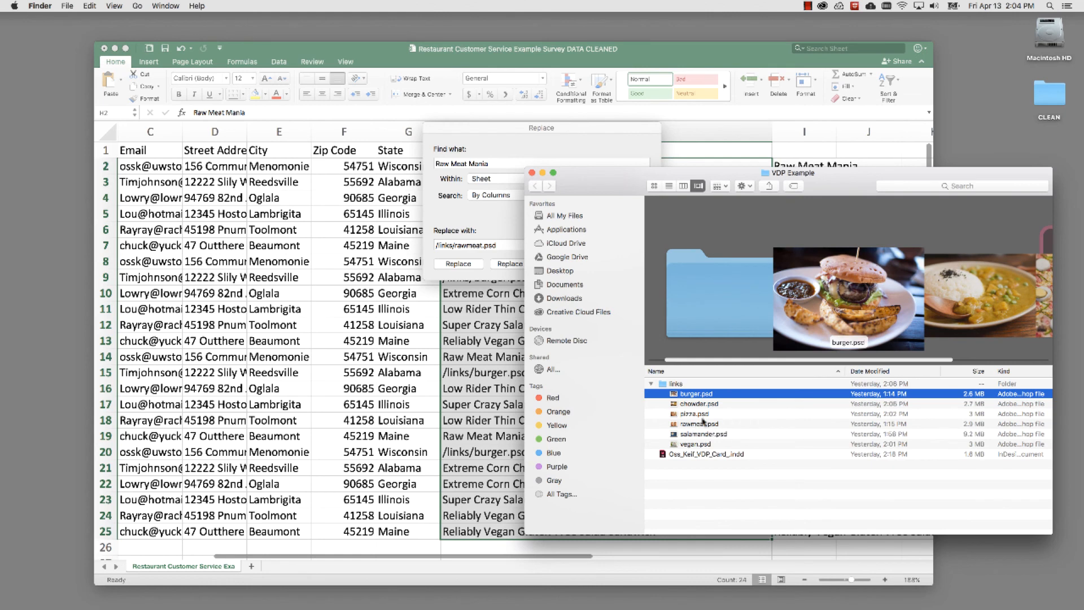
pyautogui.click(496, 130)
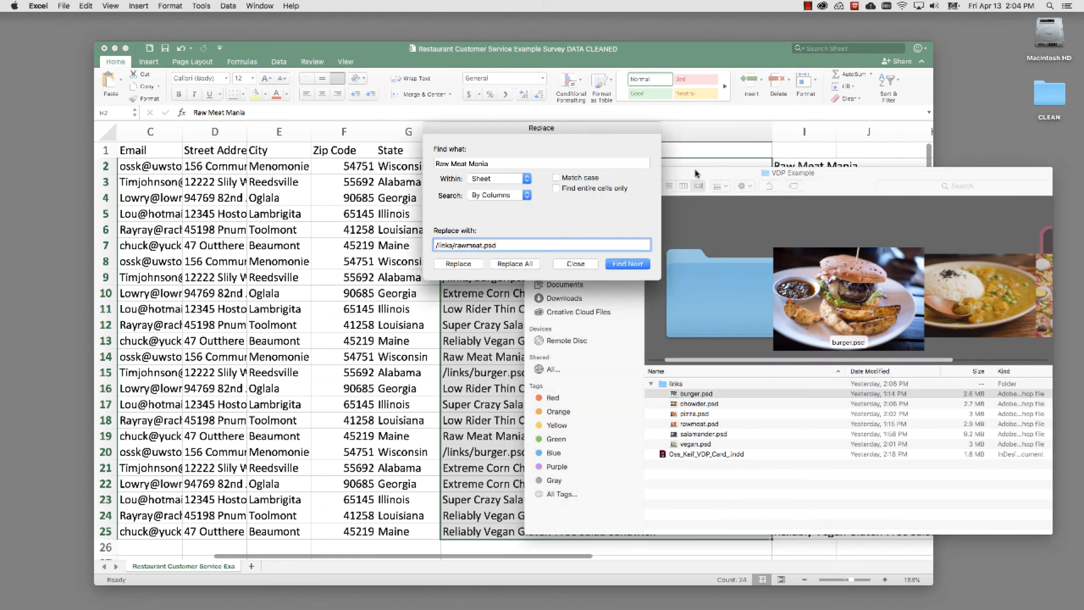
pyautogui.moveTo(697, 174); pyautogui.dragTo(965, 603)
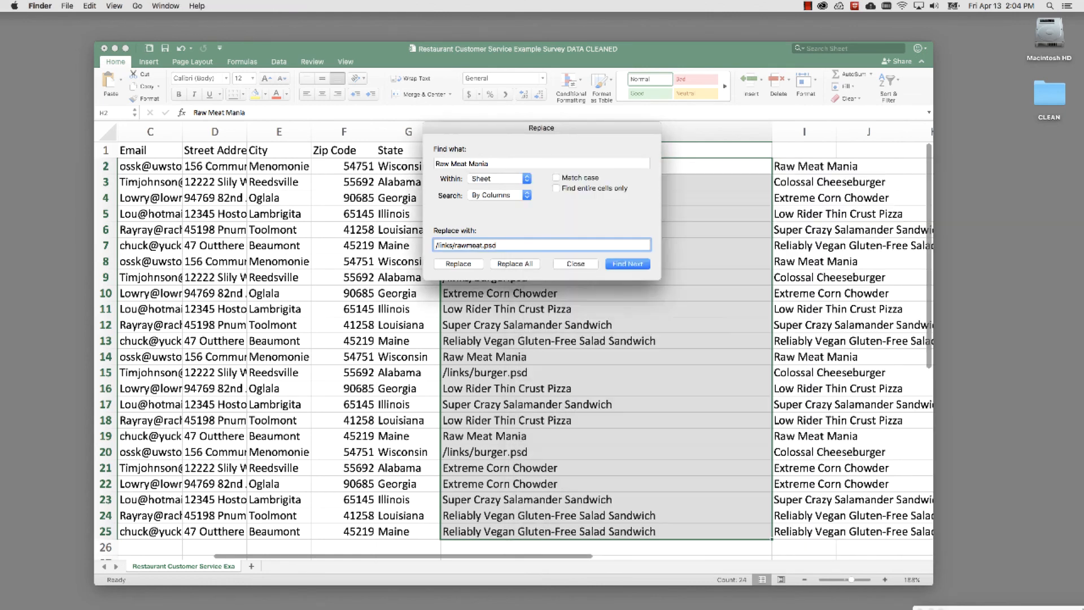
# - Replace all Raw Meat Mania entries in the selection with /links/rawmeat.psd and close the Replace dialog
pyautogui.click(513, 263)
pyautogui.click(514, 264)
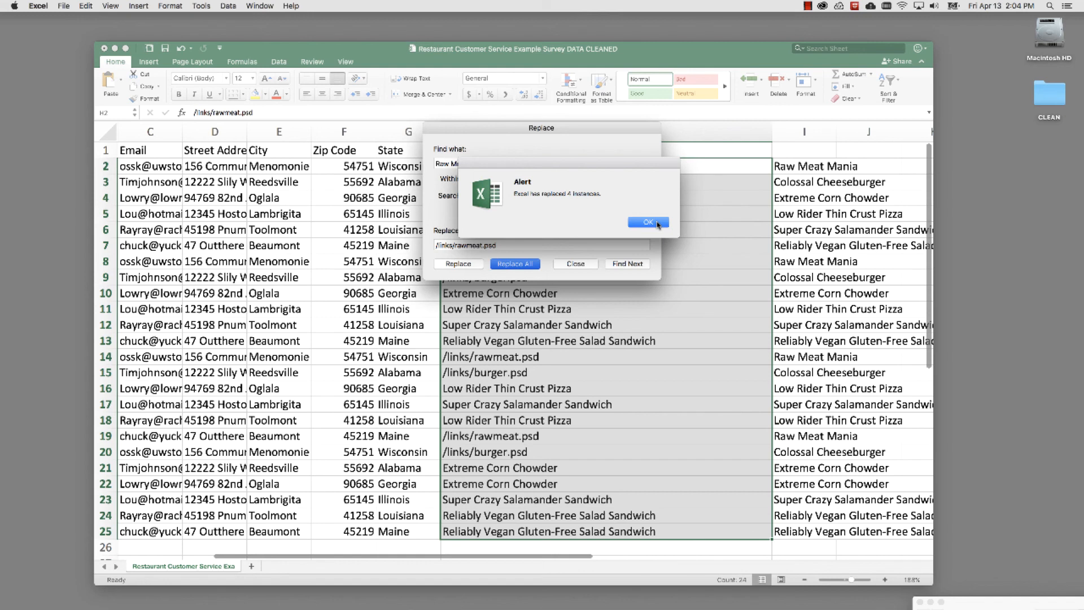
pyautogui.click(649, 222)
pyautogui.click(656, 223)
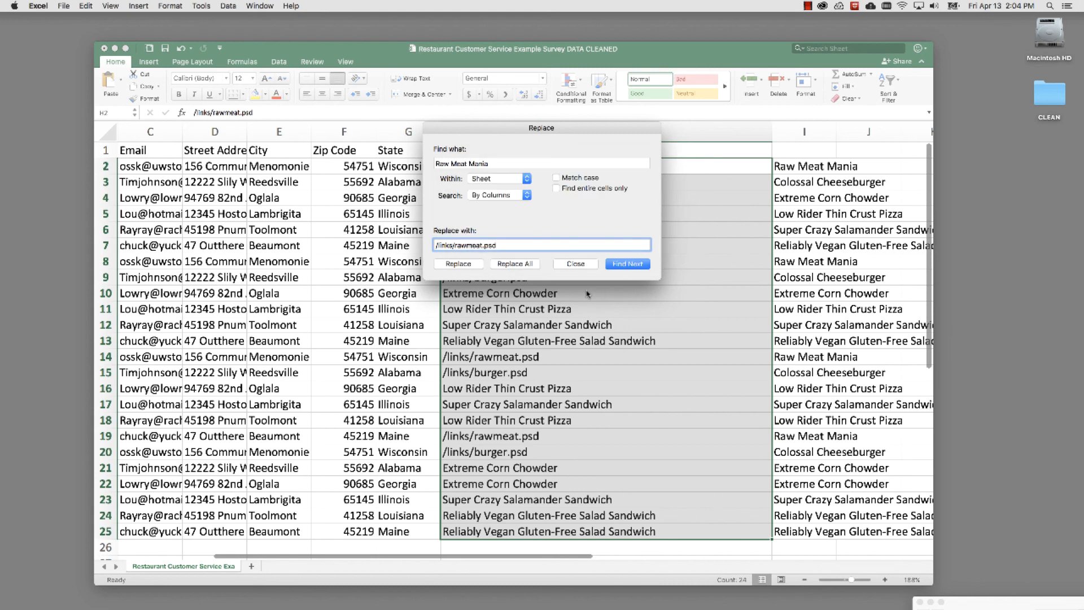
pyautogui.click(585, 265)
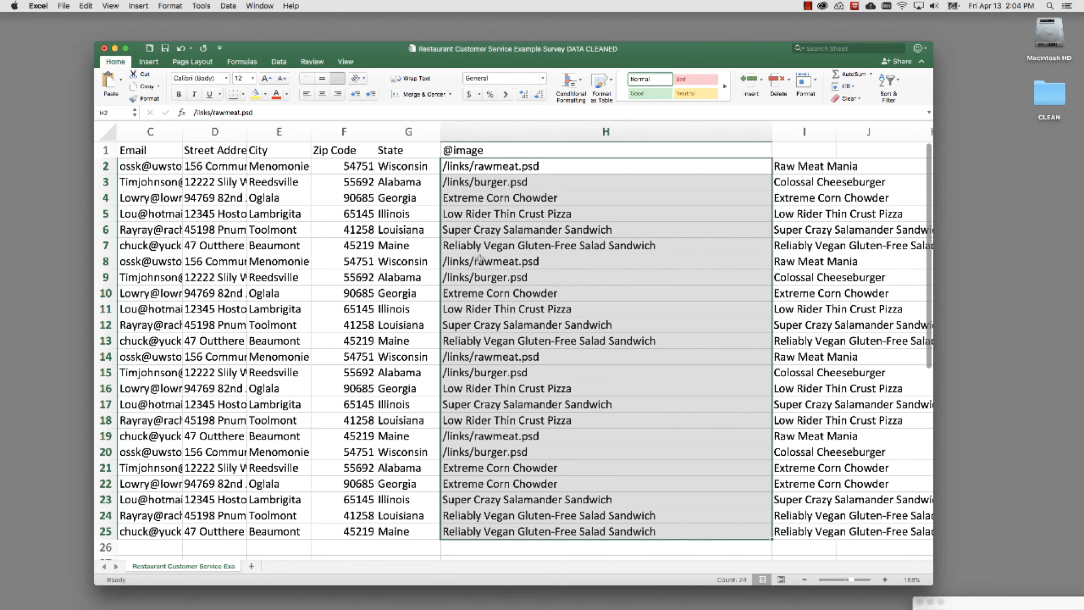
pyautogui.moveTo(425, 587)
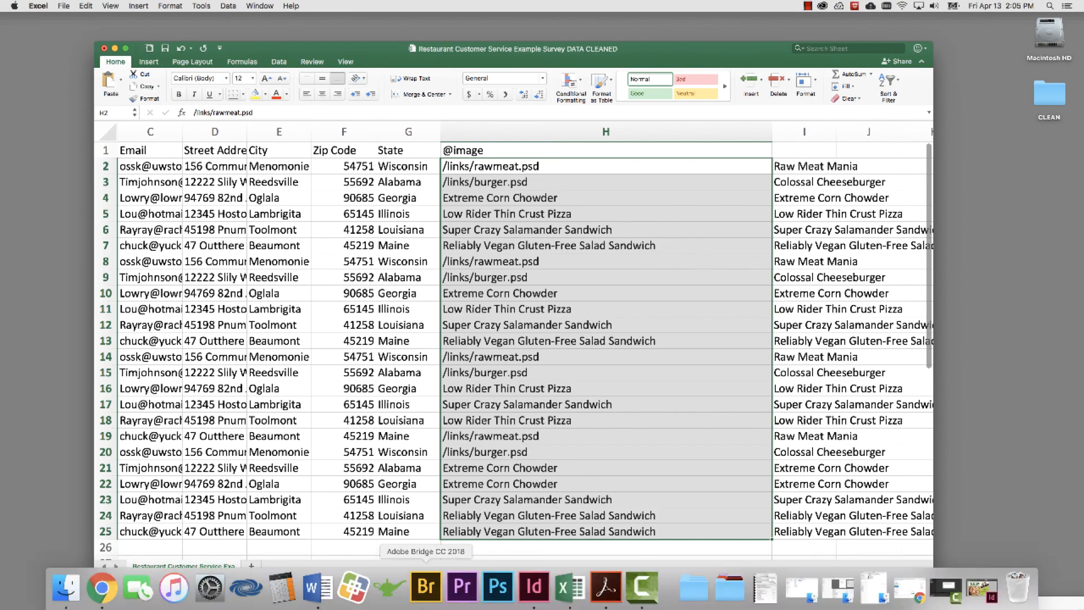